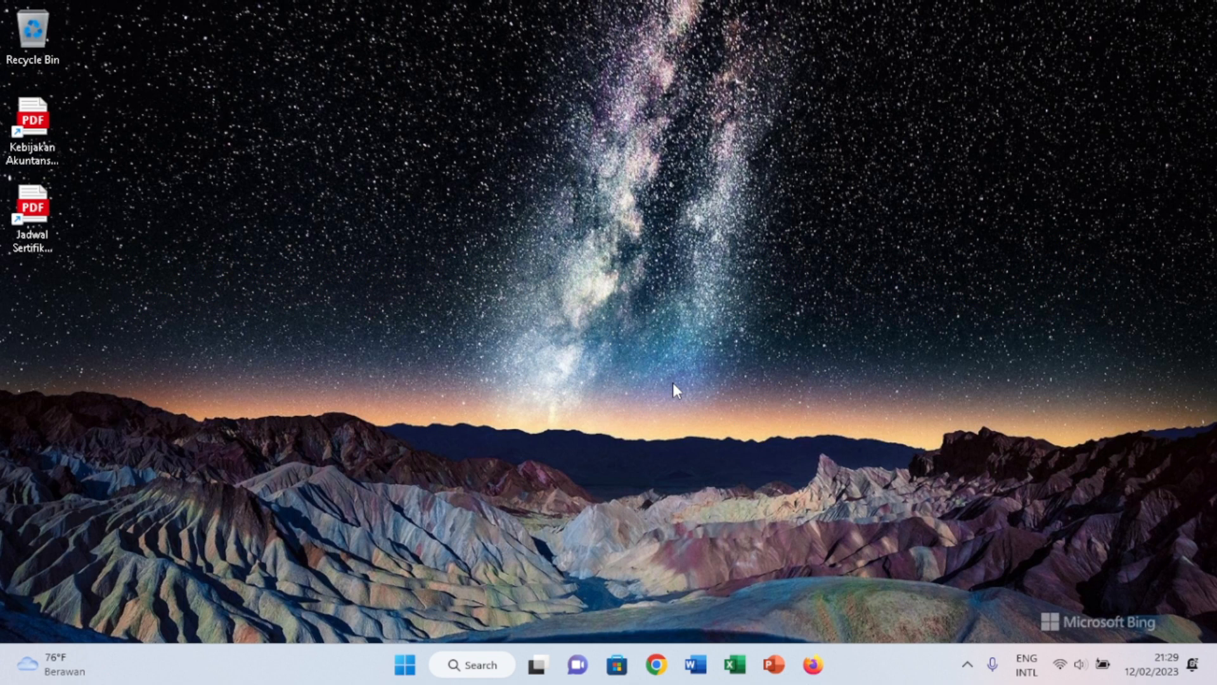
- Open Excel and create a blank workbook
click(735, 664)
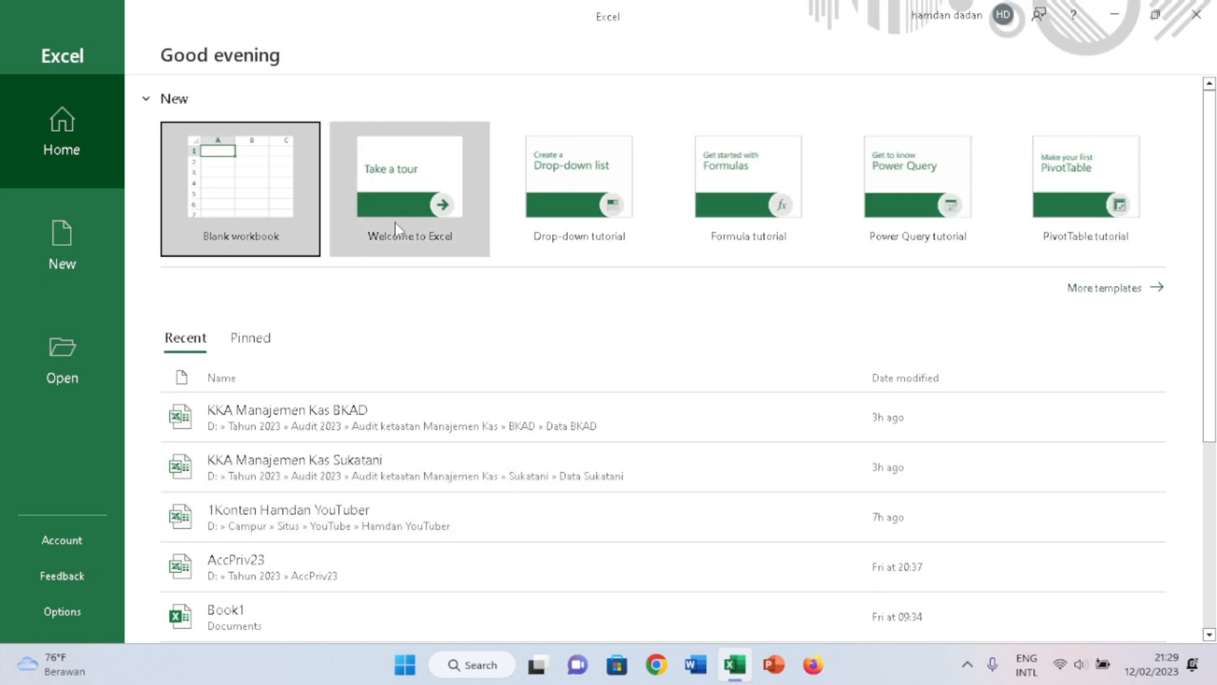
click(217, 207)
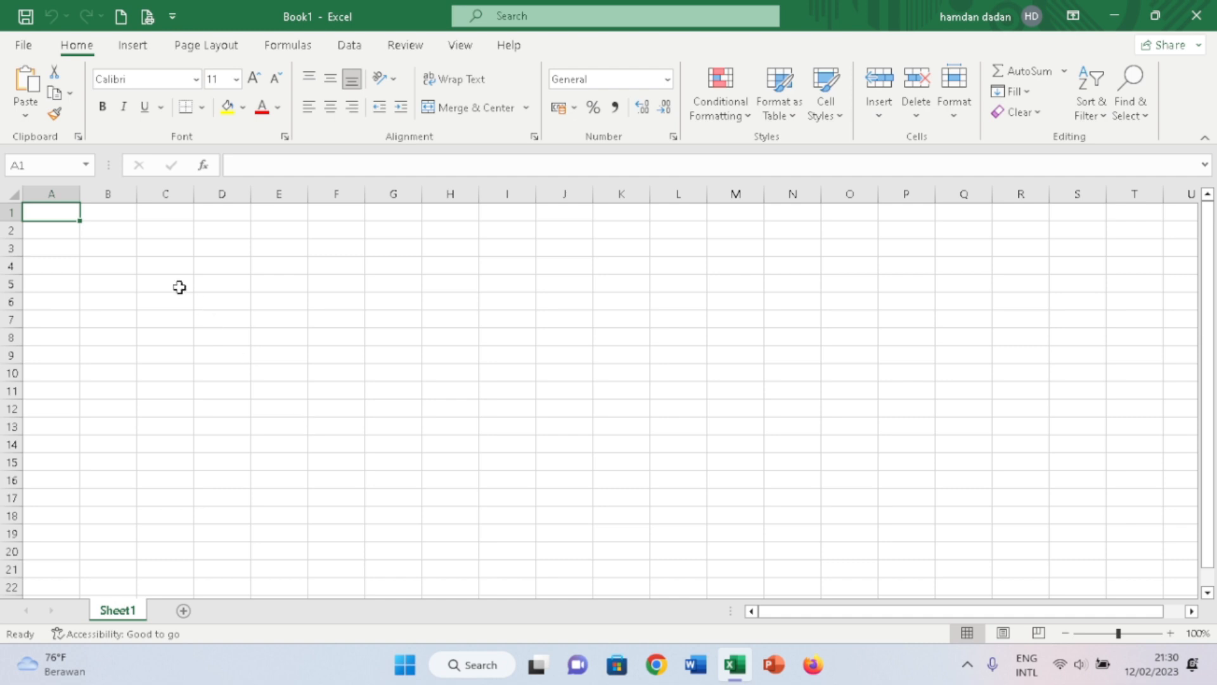
key(ctrl)
key(ctrl)
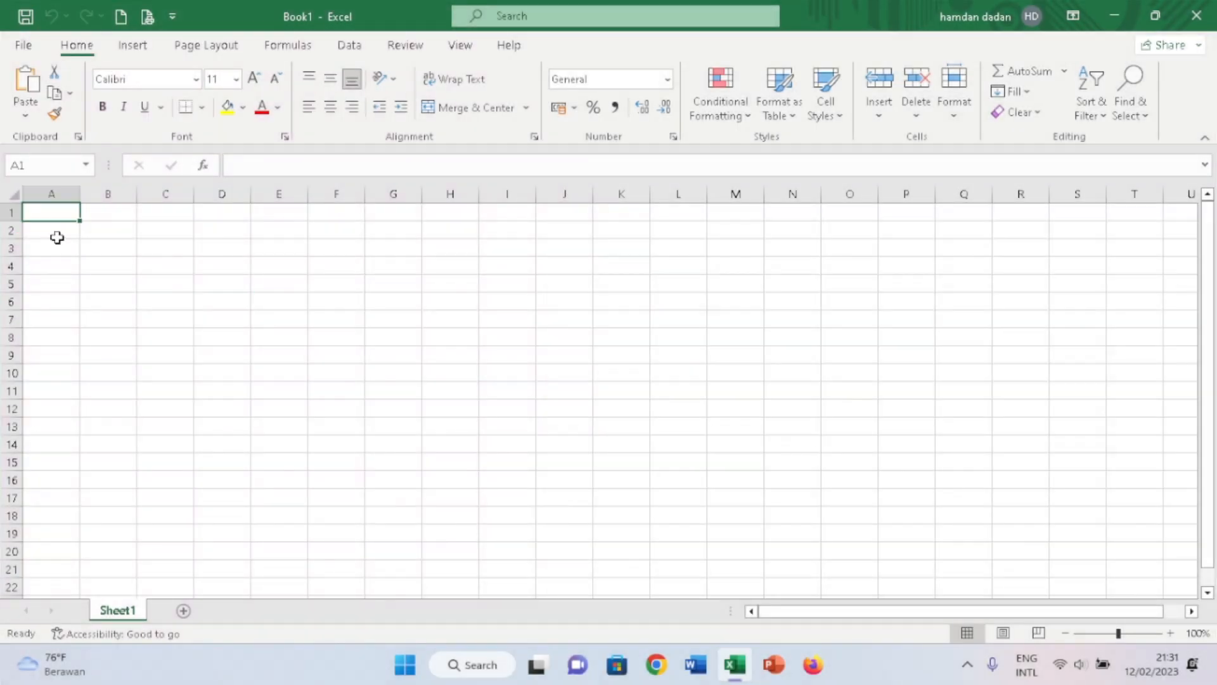
click(53, 228)
click(50, 211)
text($)
key(Return)
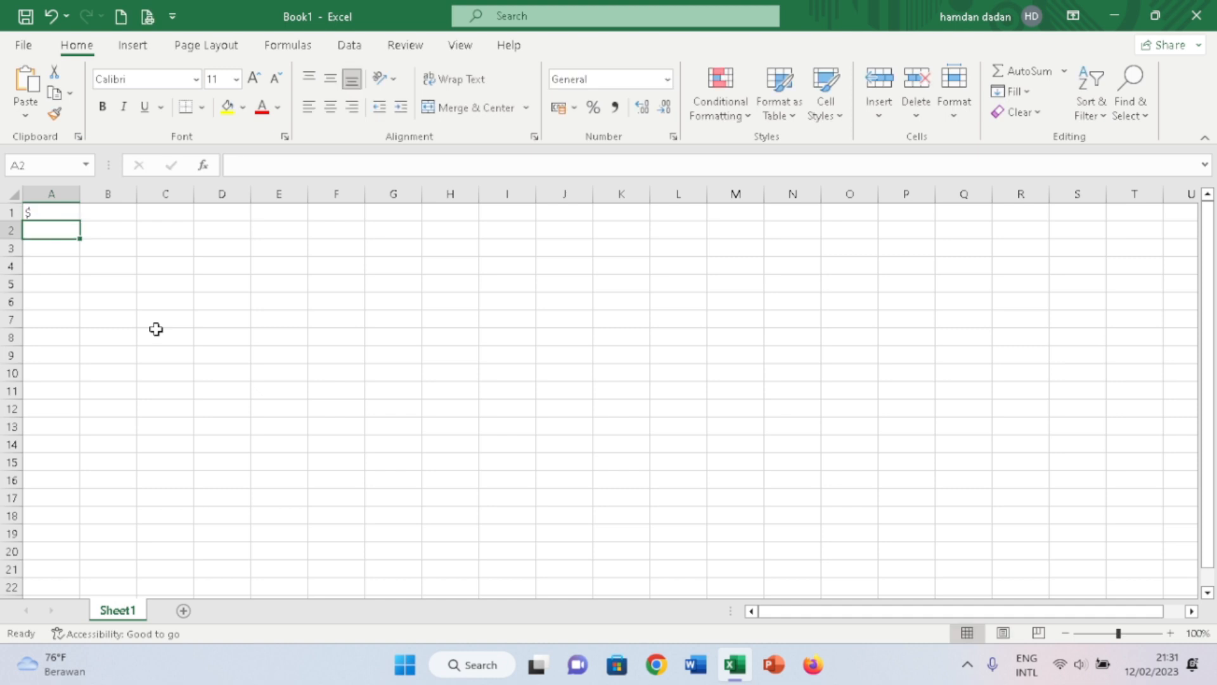
key(Up)
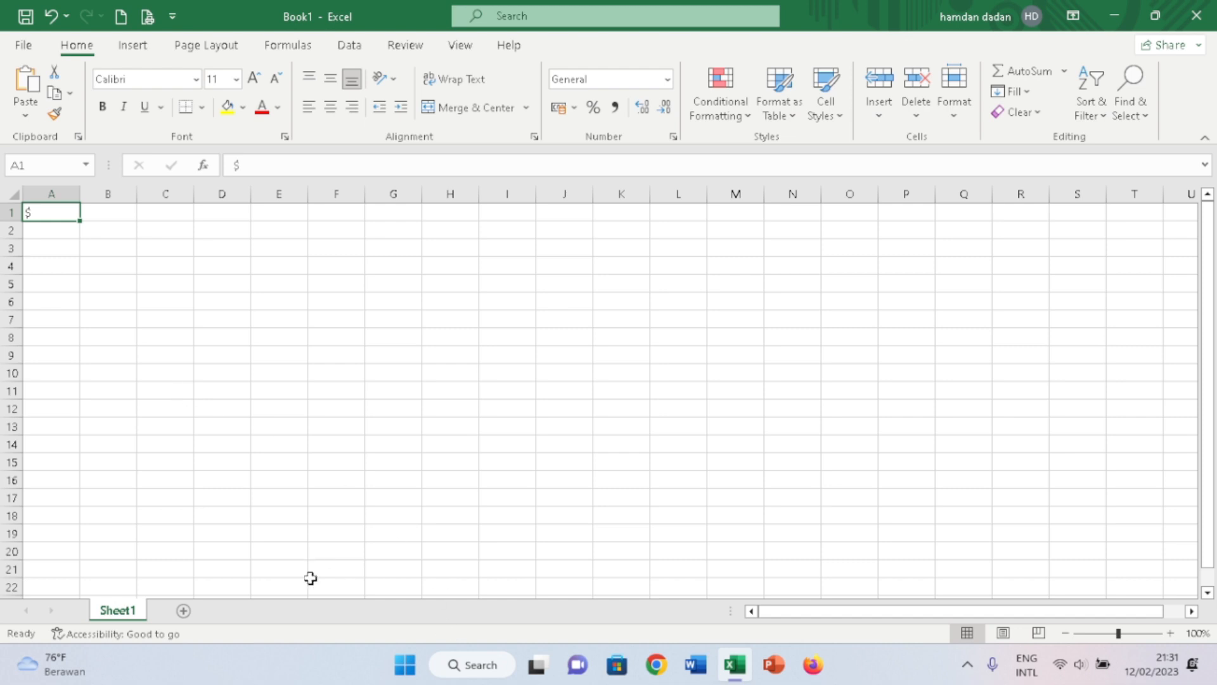
click(78, 279)
click(55, 211)
- Enter the column headings 10000, 20000, 30000, 40000 and 50000 across cells B2 to F2
click(123, 229)
text(10000)
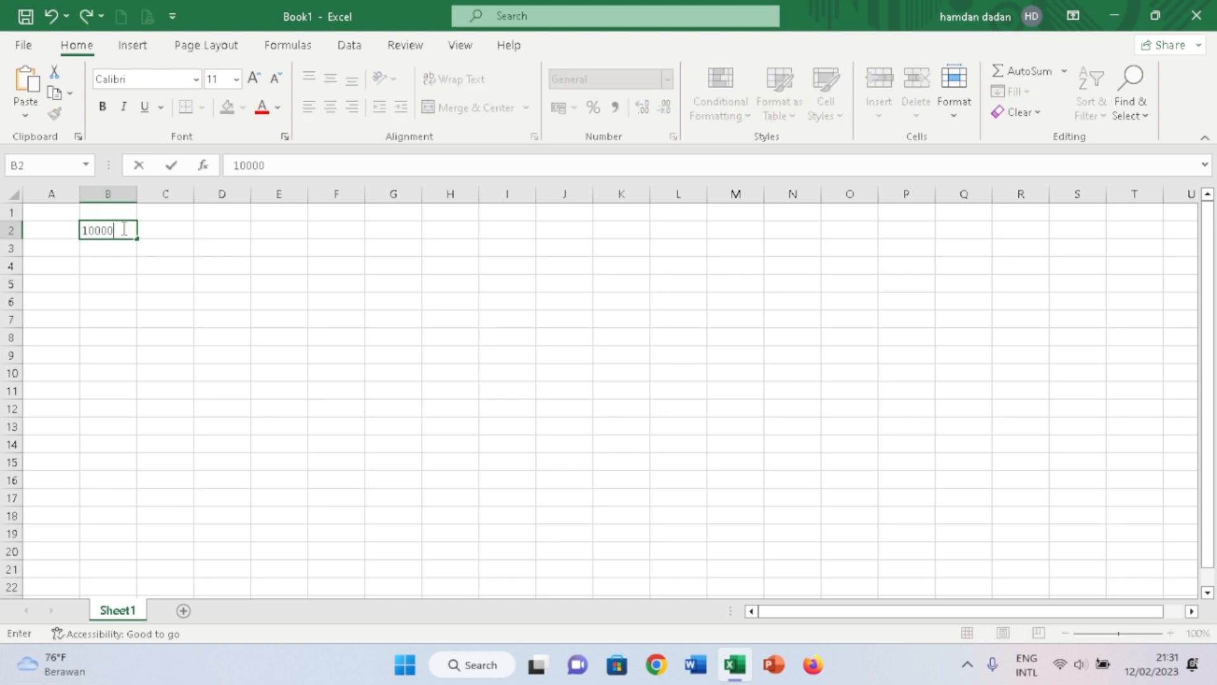
key(Tab)
text(2000)
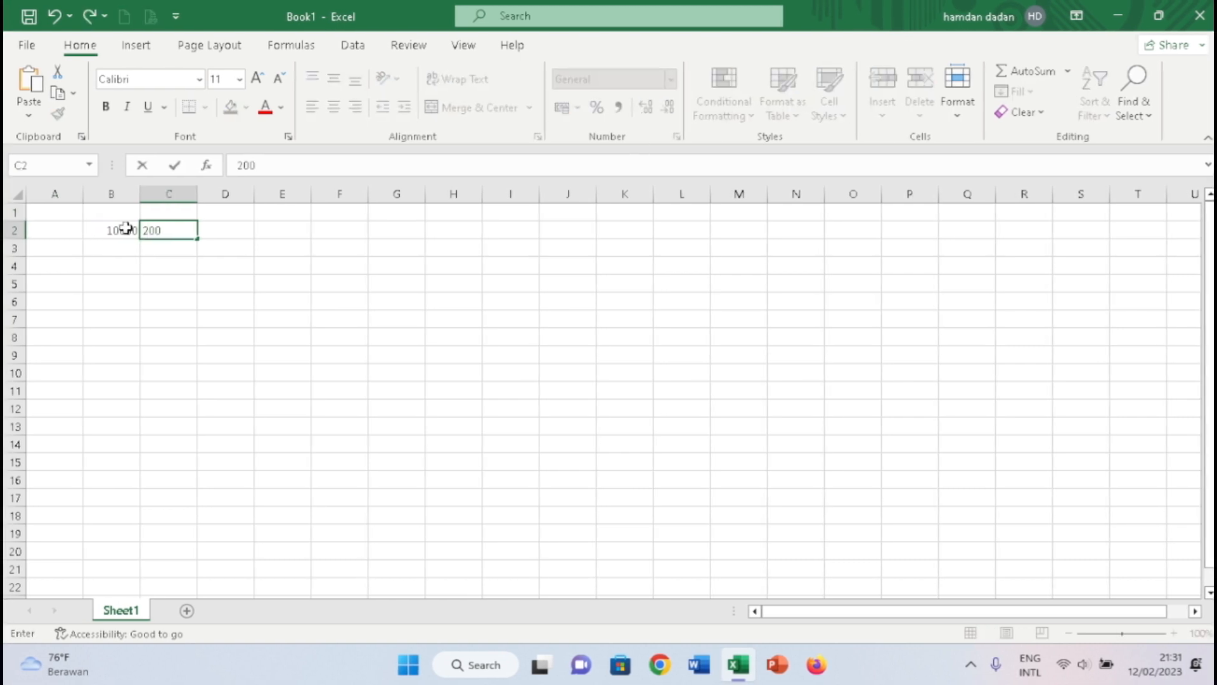
text(0)
key(Tab)
text(30000)
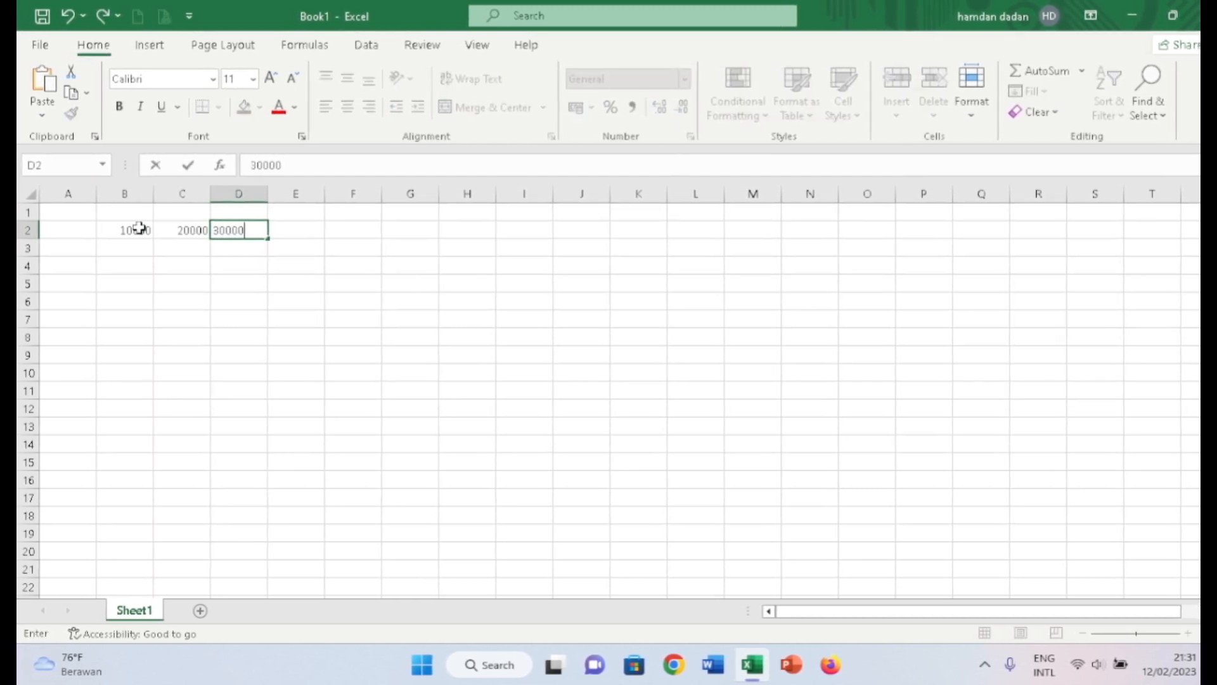
key(Tab)
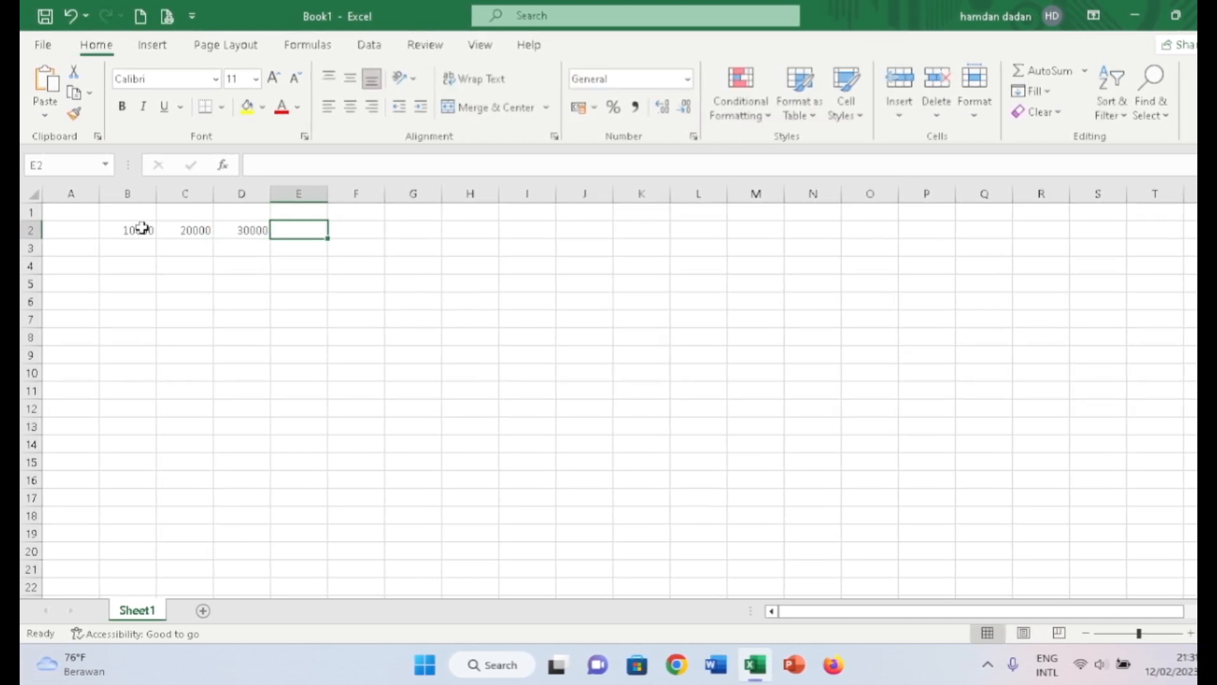
text(40000)
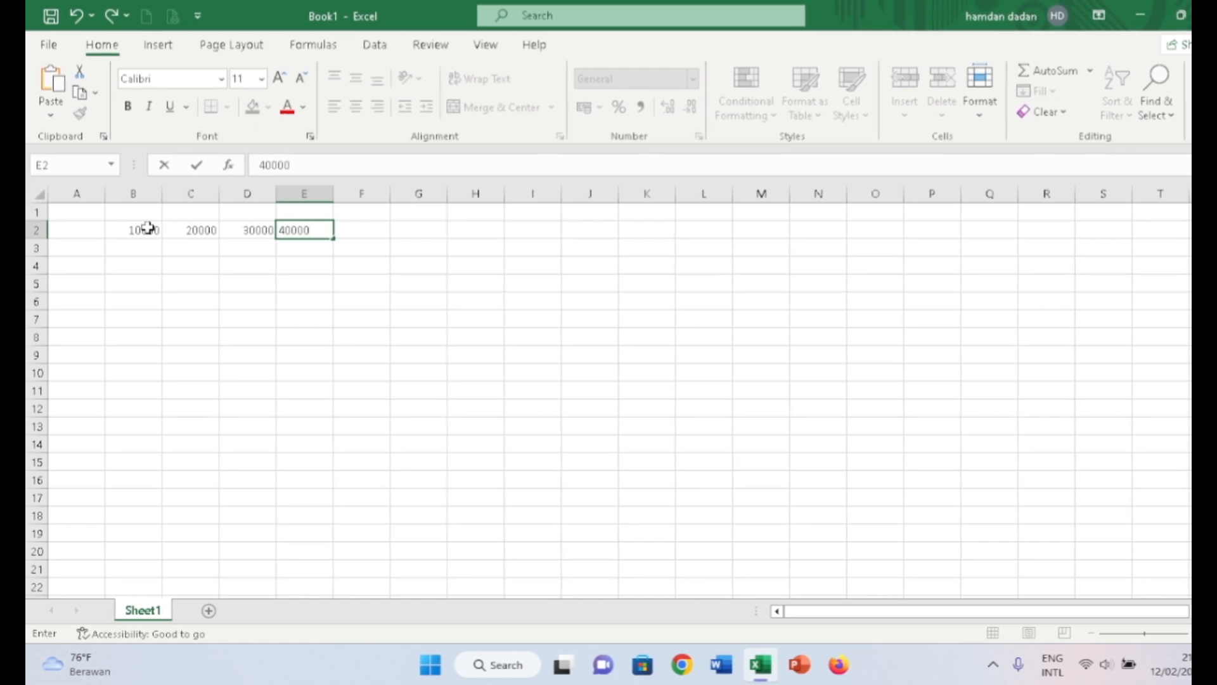
key(Tab)
text(50000)
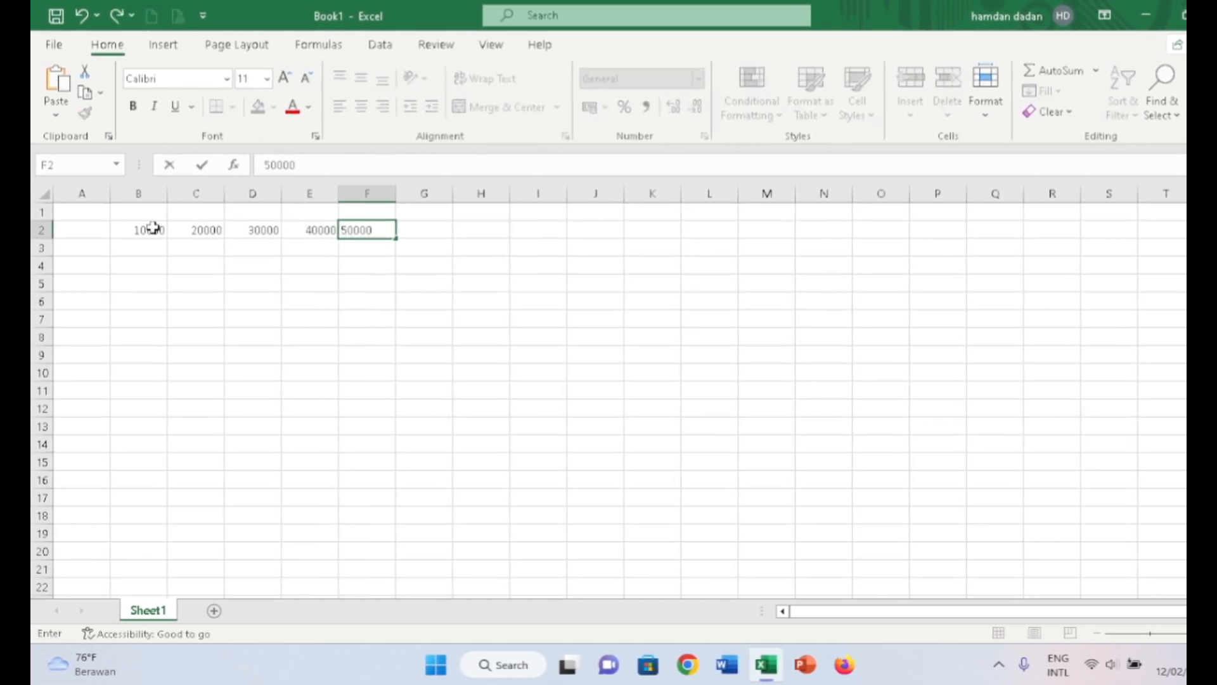
- Number the rows from 1 to 10 in cells A3 to A12 by extending the series 1, 2
key(Left)
key(Left)
key(Left)
key(Left)
key(Left)
key(Down)
text(1)
key(Down)
text(2)
key(Up)
key(shift+Down)
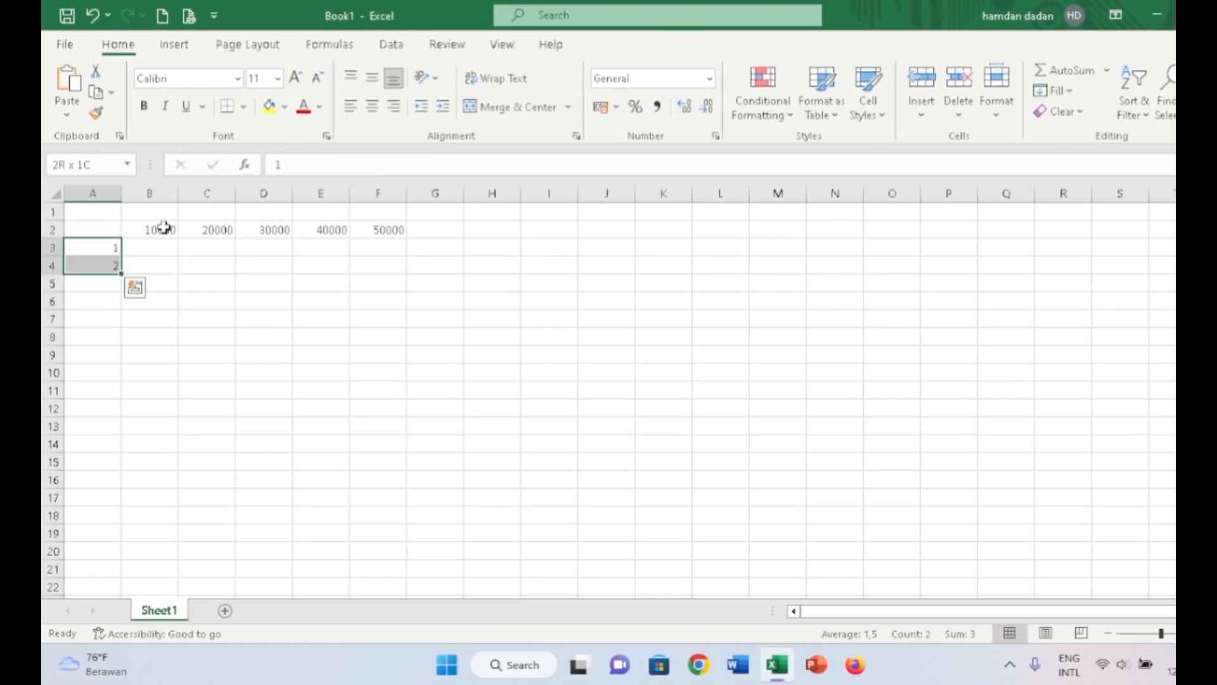
drag(123, 273, 141, 414)
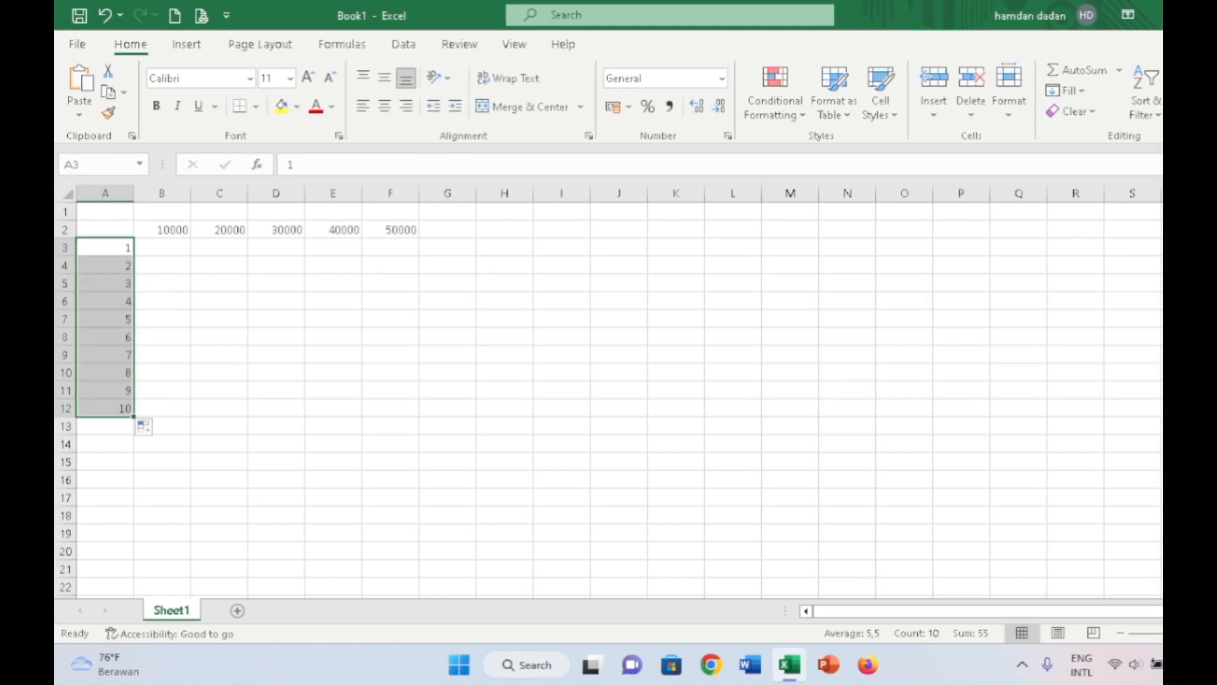
- Set the whole sheet's font size to 20 and apply the comma number style with no decimal places
click(73, 193)
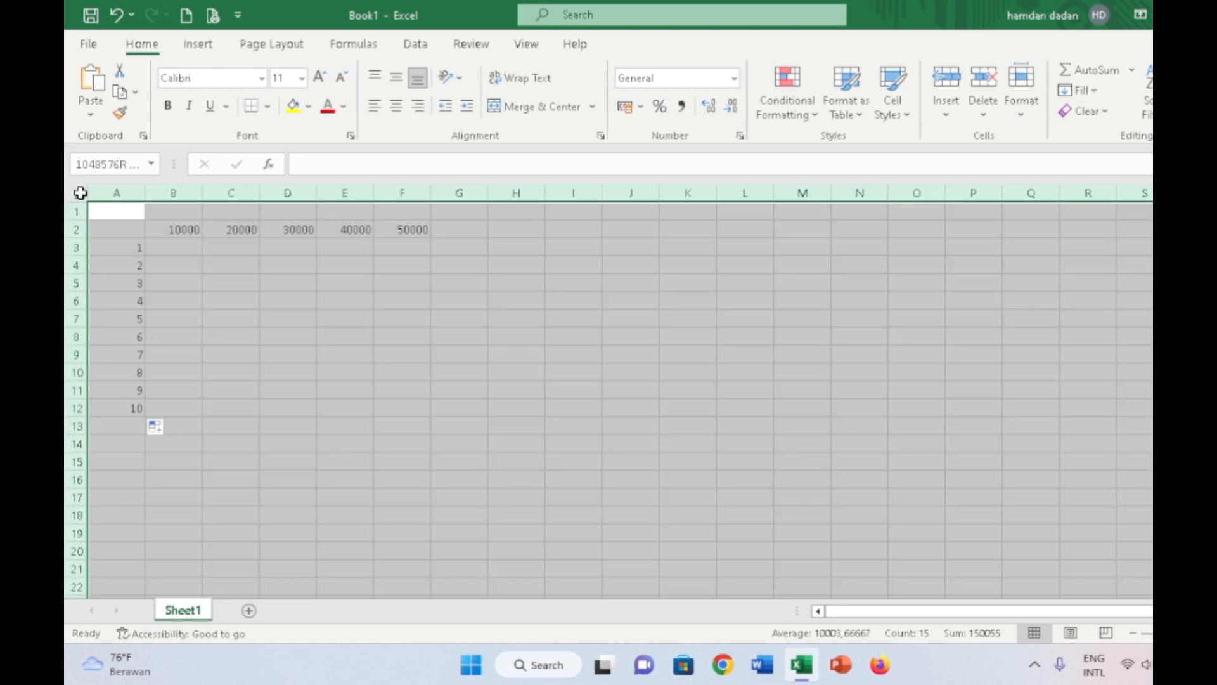
click(306, 78)
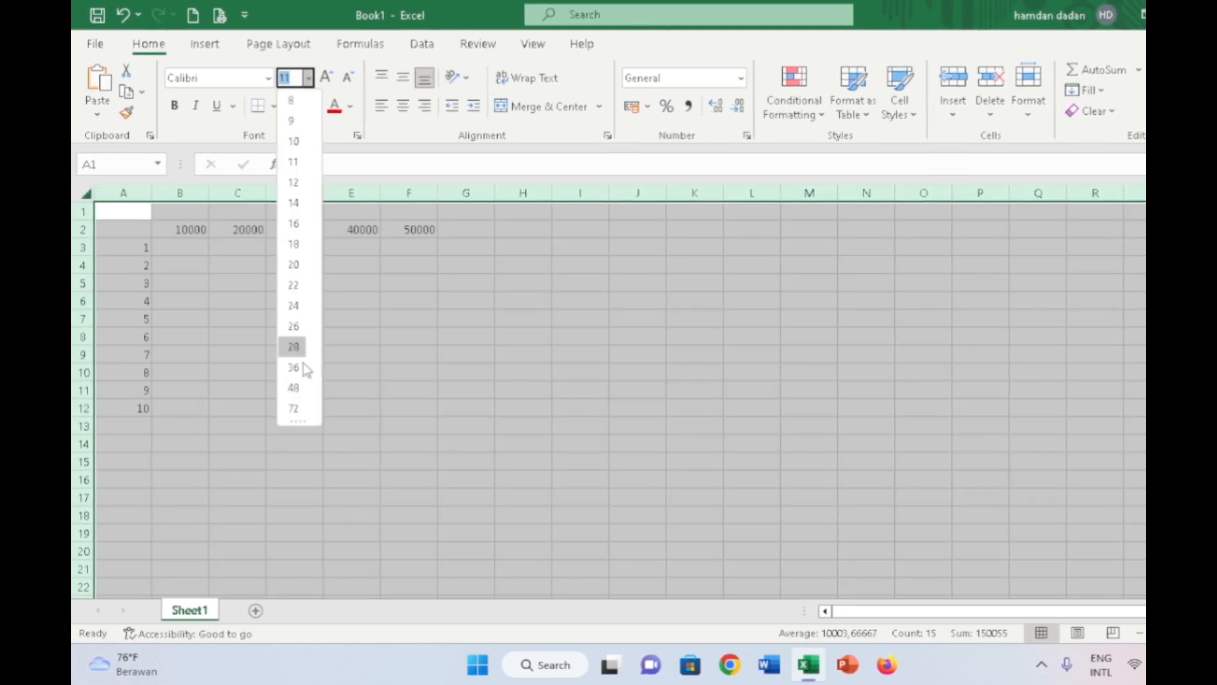
click(295, 264)
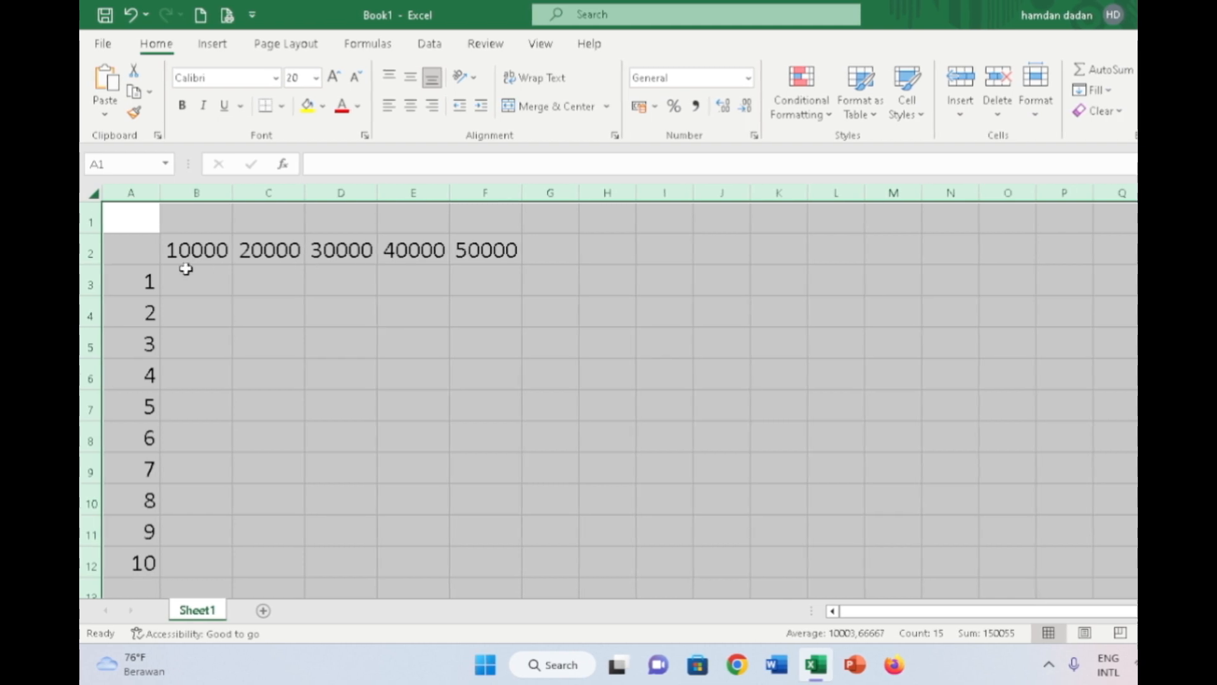
click(695, 108)
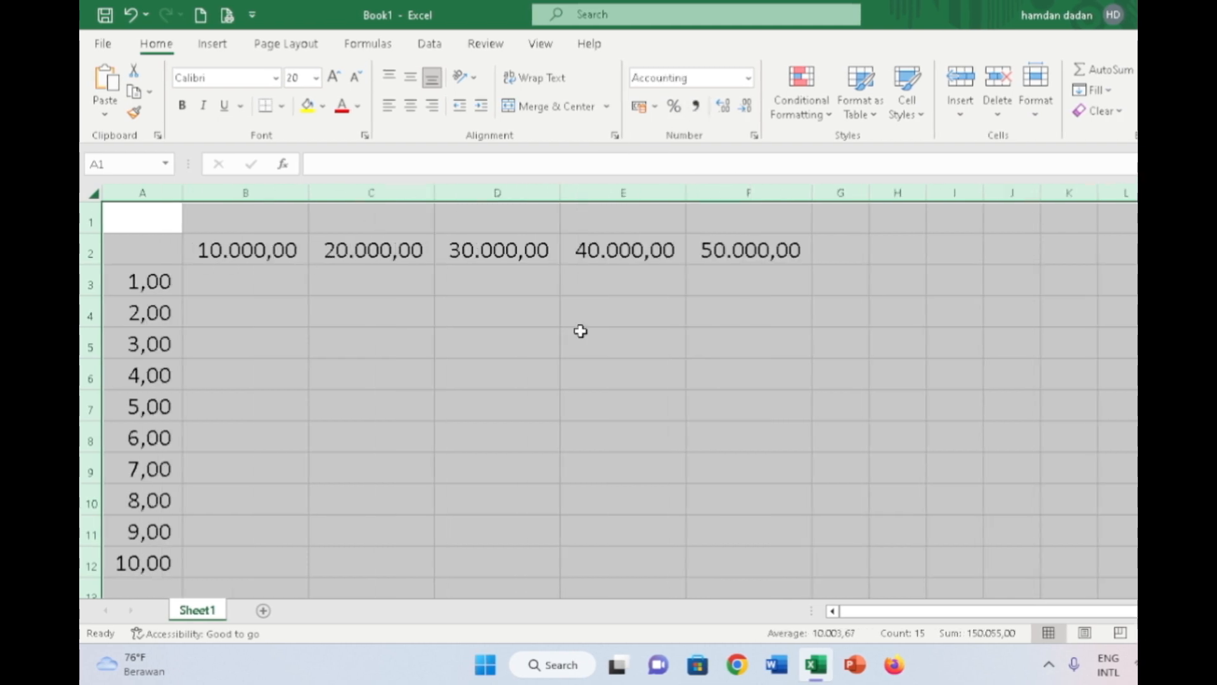
click(746, 105)
click(745, 105)
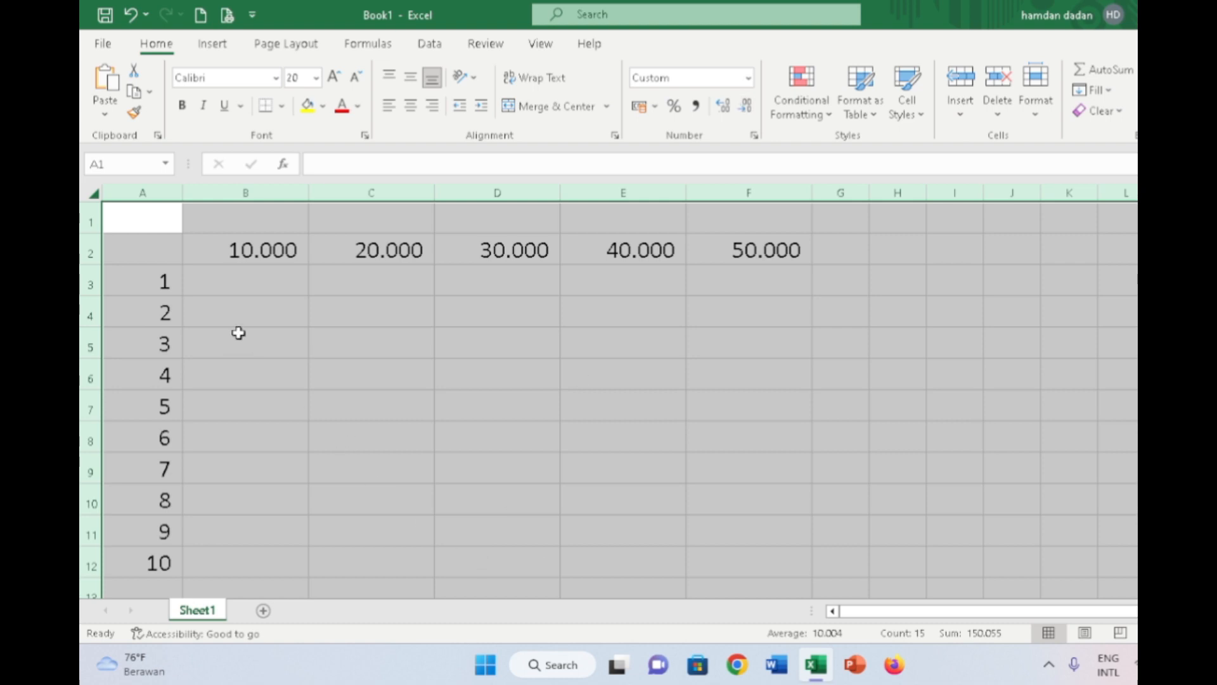
- Add outline and inside borders to the table range A2:F12
click(238, 332)
click(144, 247)
drag(144, 246, 780, 563)
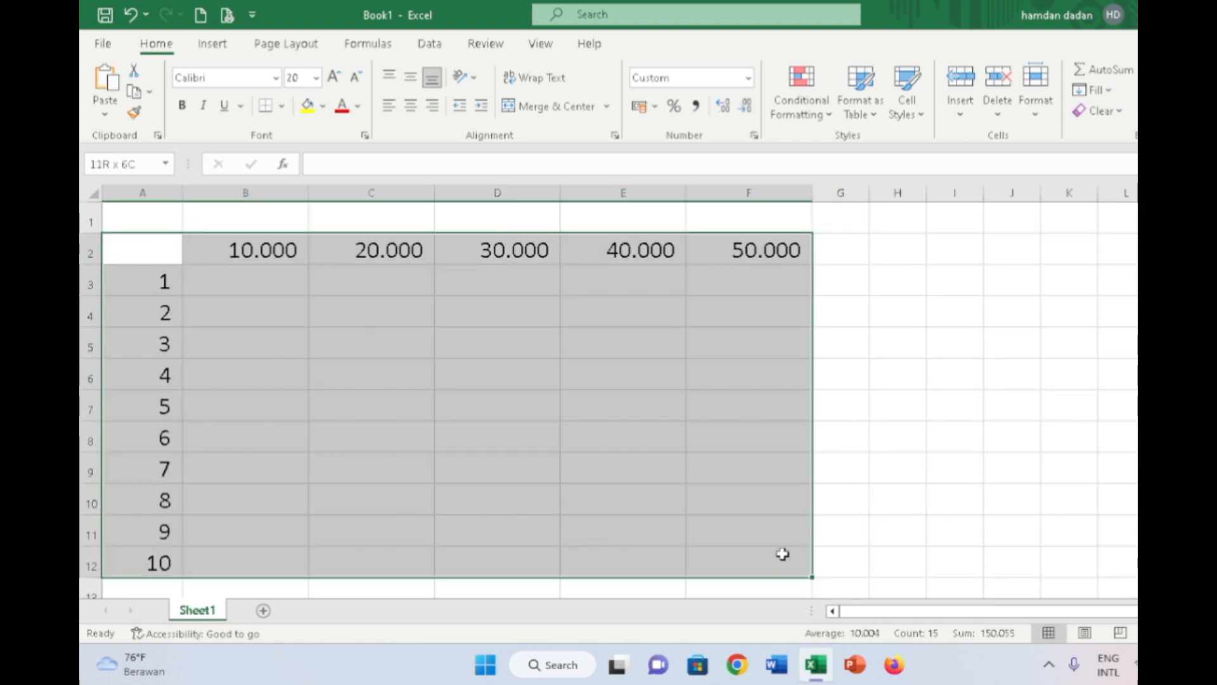
right_click(733, 501)
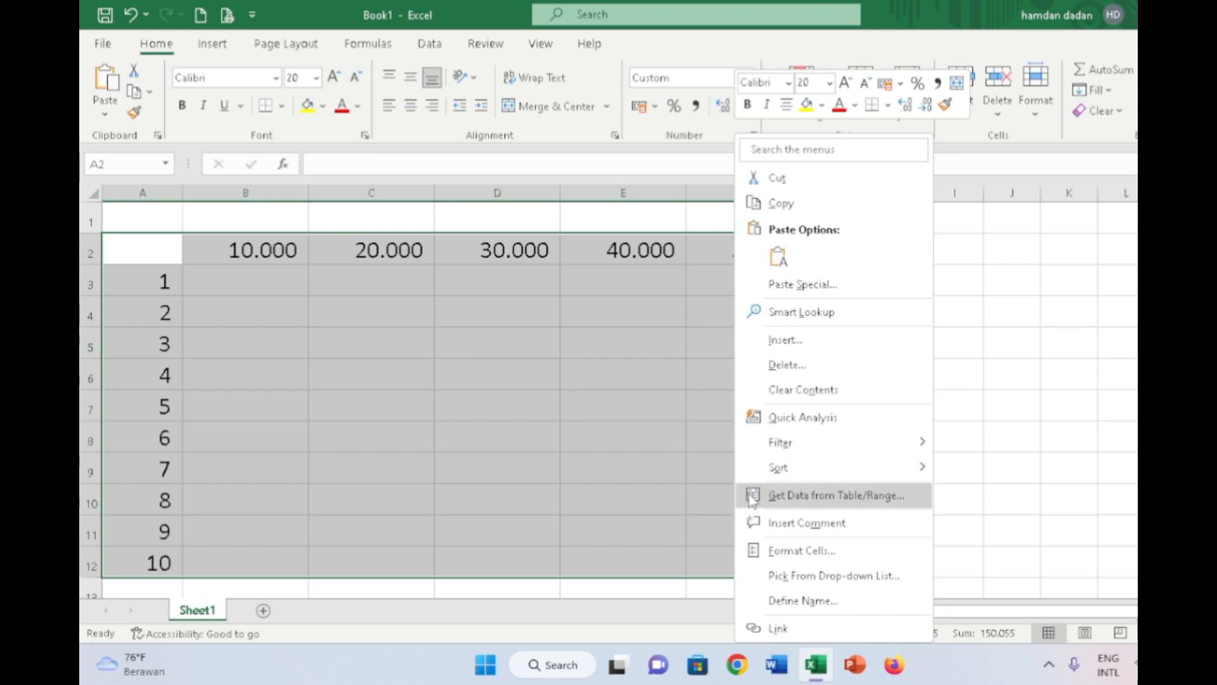
click(788, 546)
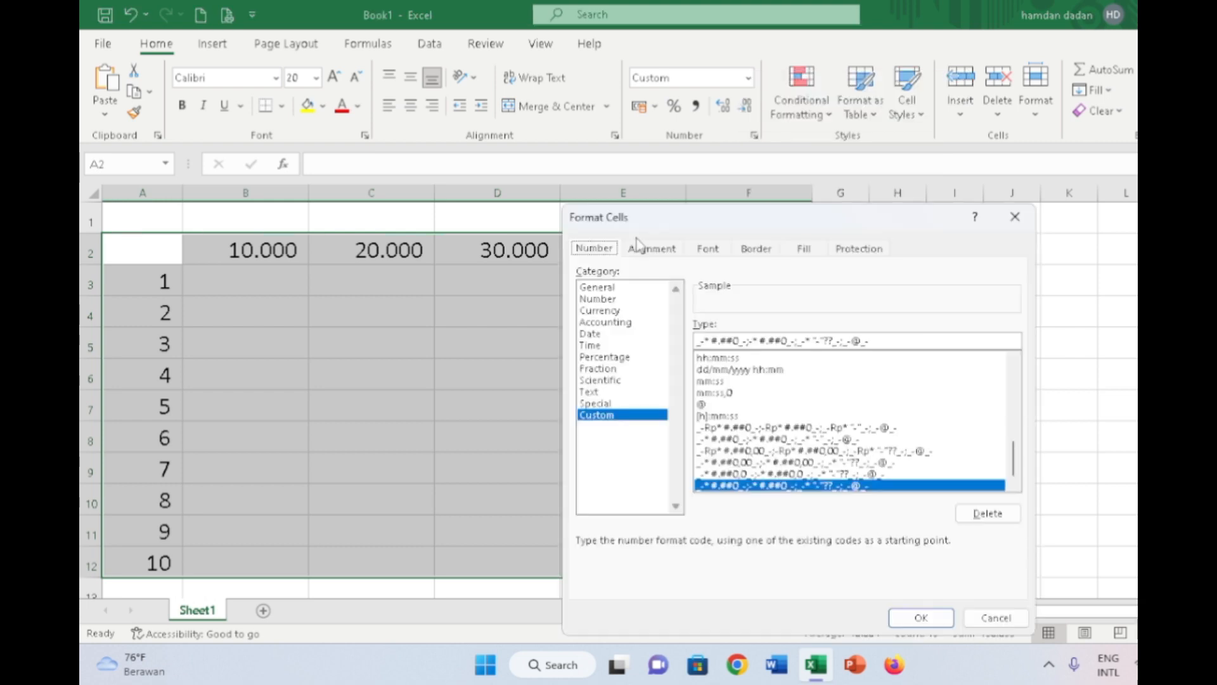
click(757, 249)
click(813, 299)
click(859, 299)
click(921, 617)
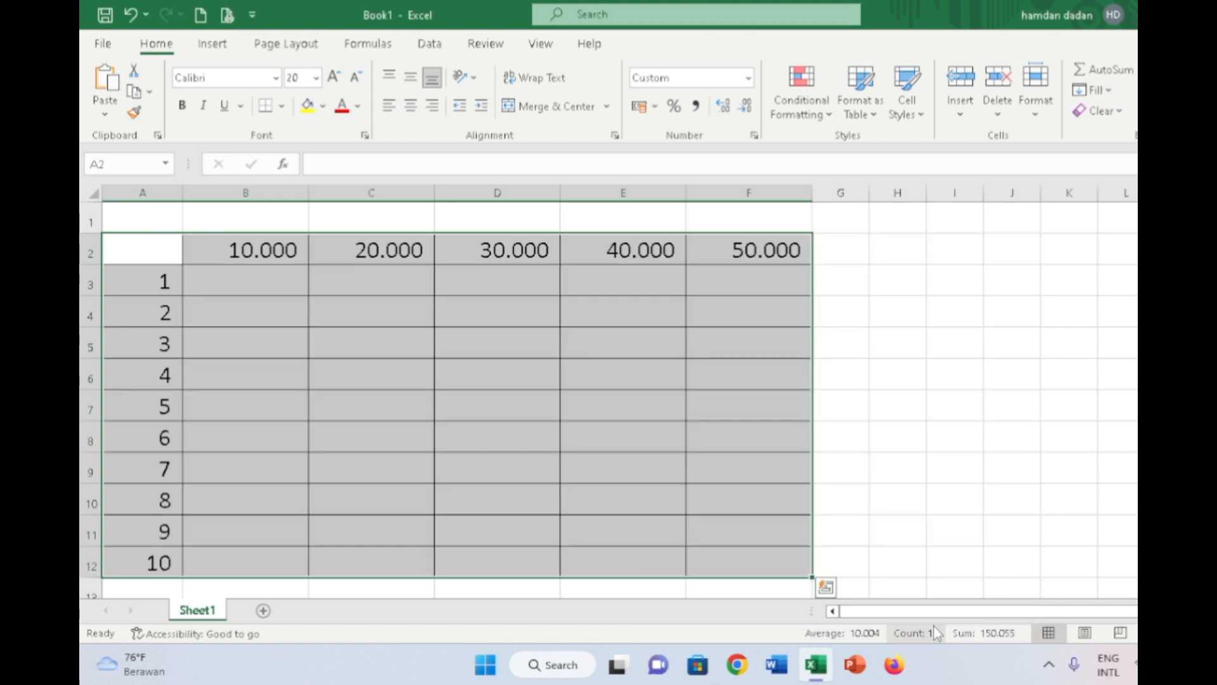
click(876, 305)
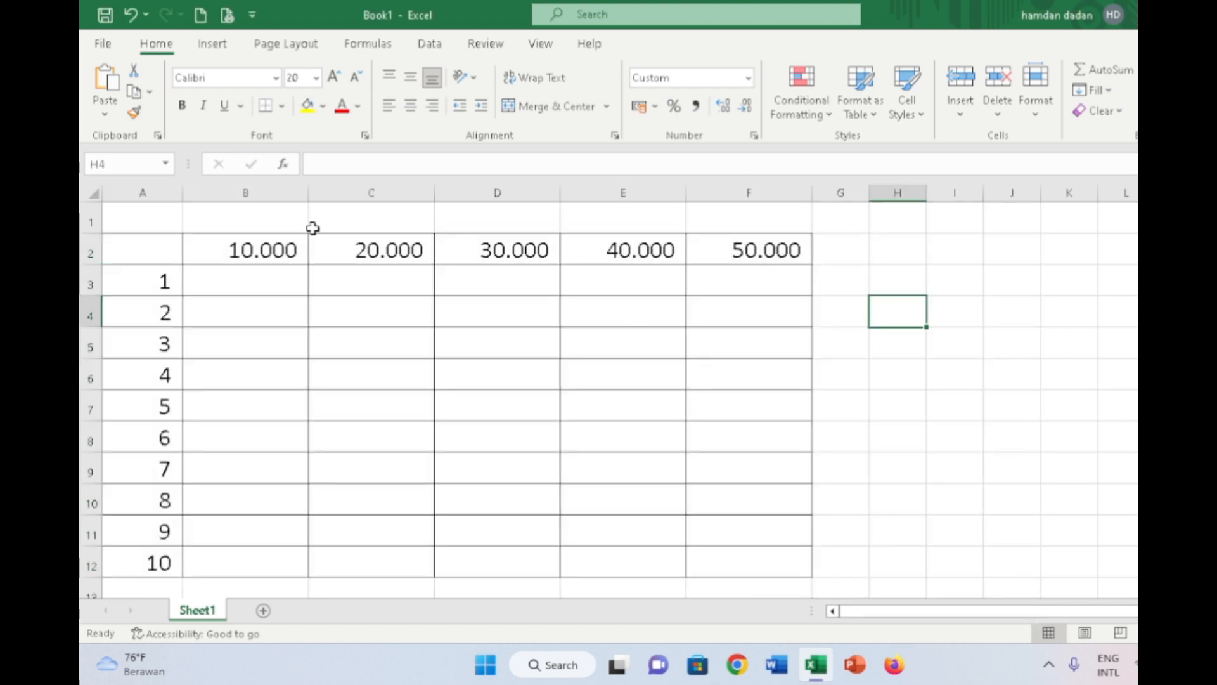
- Hide the worksheet's gridlines
click(542, 44)
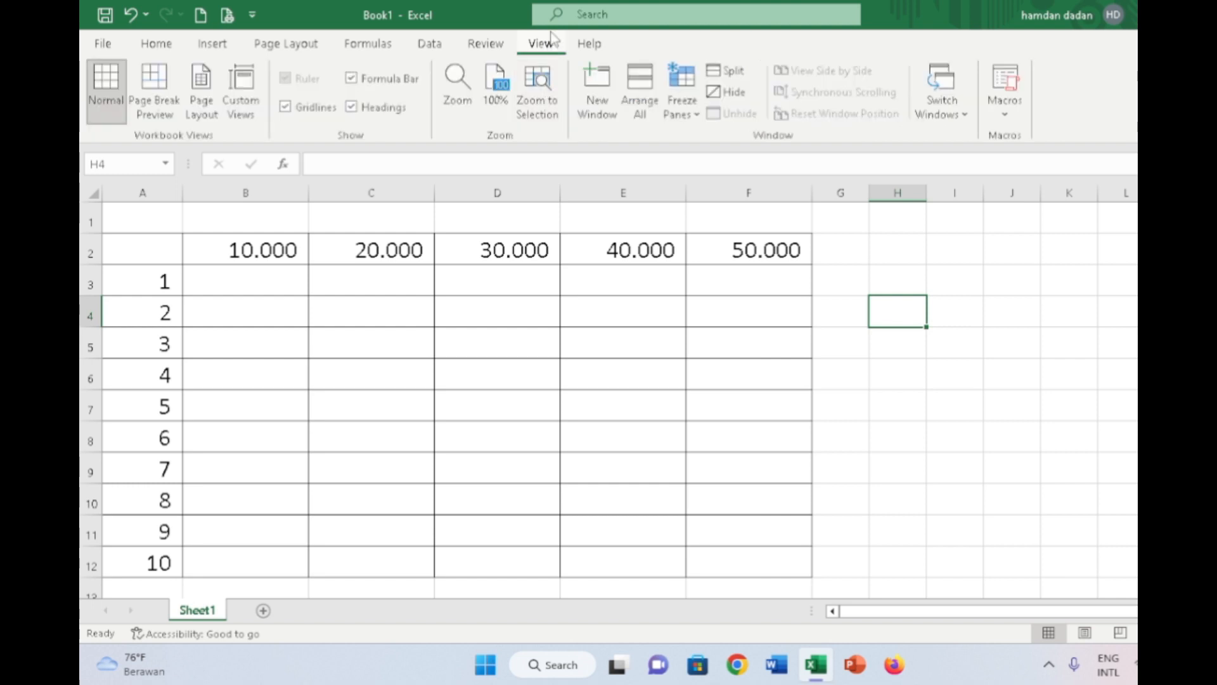
click(285, 106)
click(328, 349)
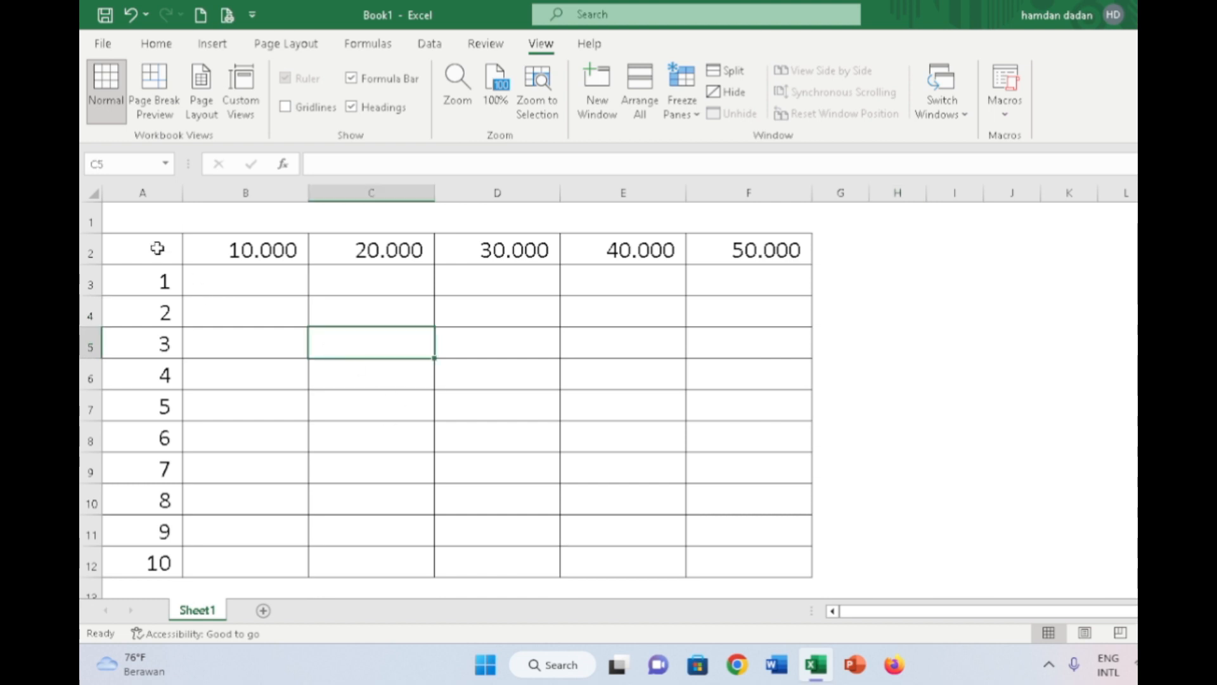
- Make the heading row A2:F2 and the number column A2:A12 bold
click(136, 217)
drag(144, 248, 780, 253)
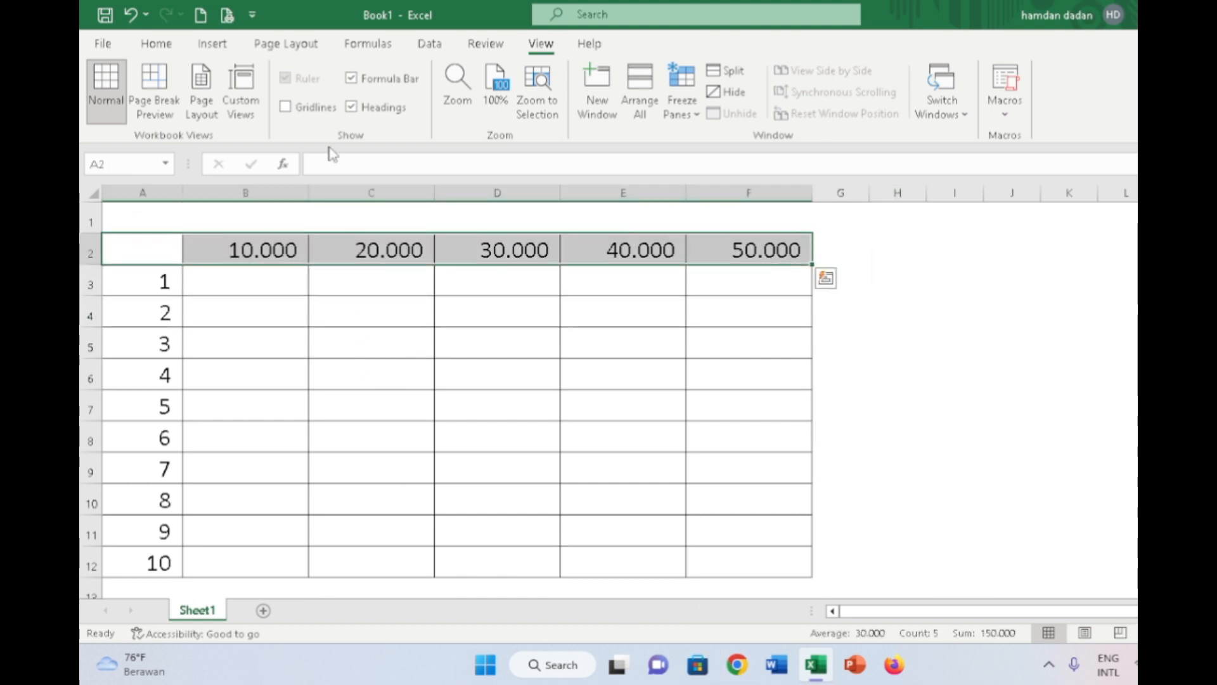
click(159, 43)
drag(144, 264, 155, 500)
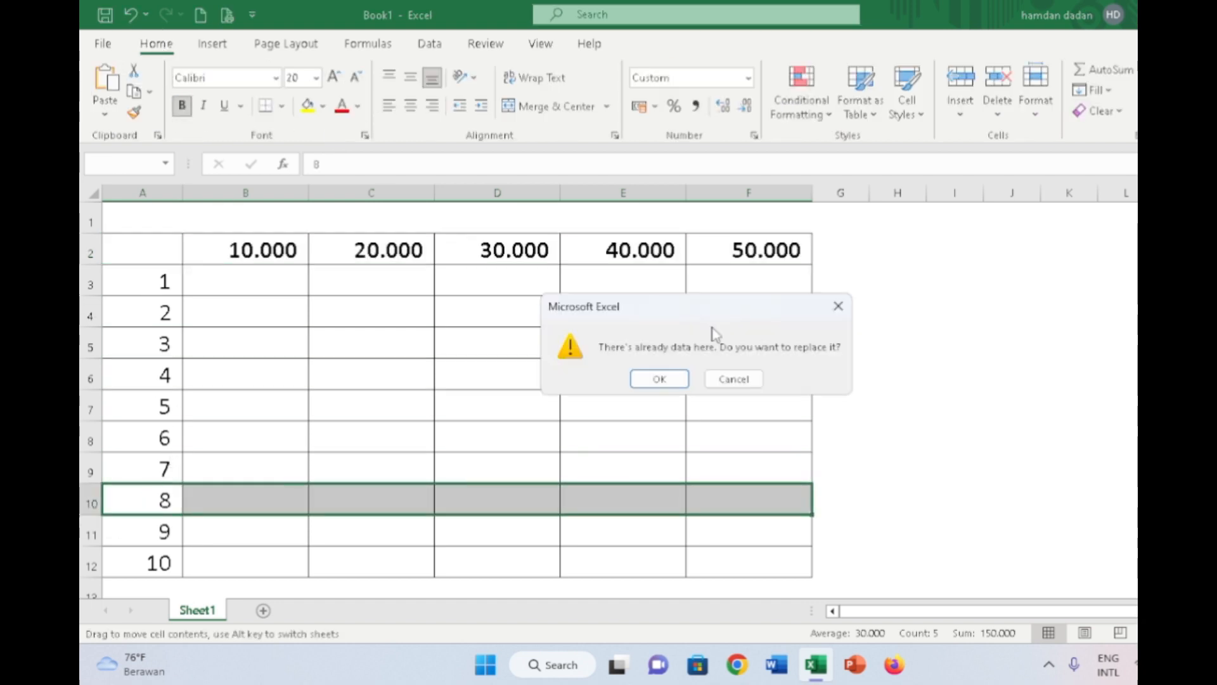
click(734, 378)
click(126, 252)
drag(129, 247, 120, 555)
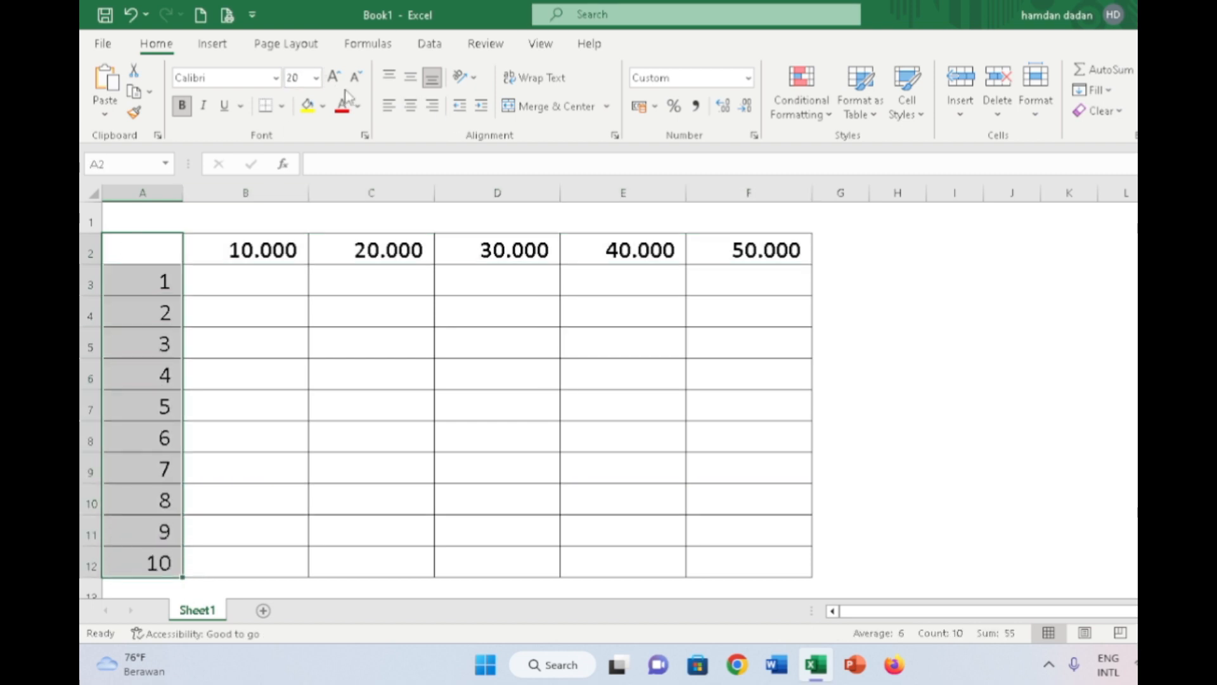
click(182, 105)
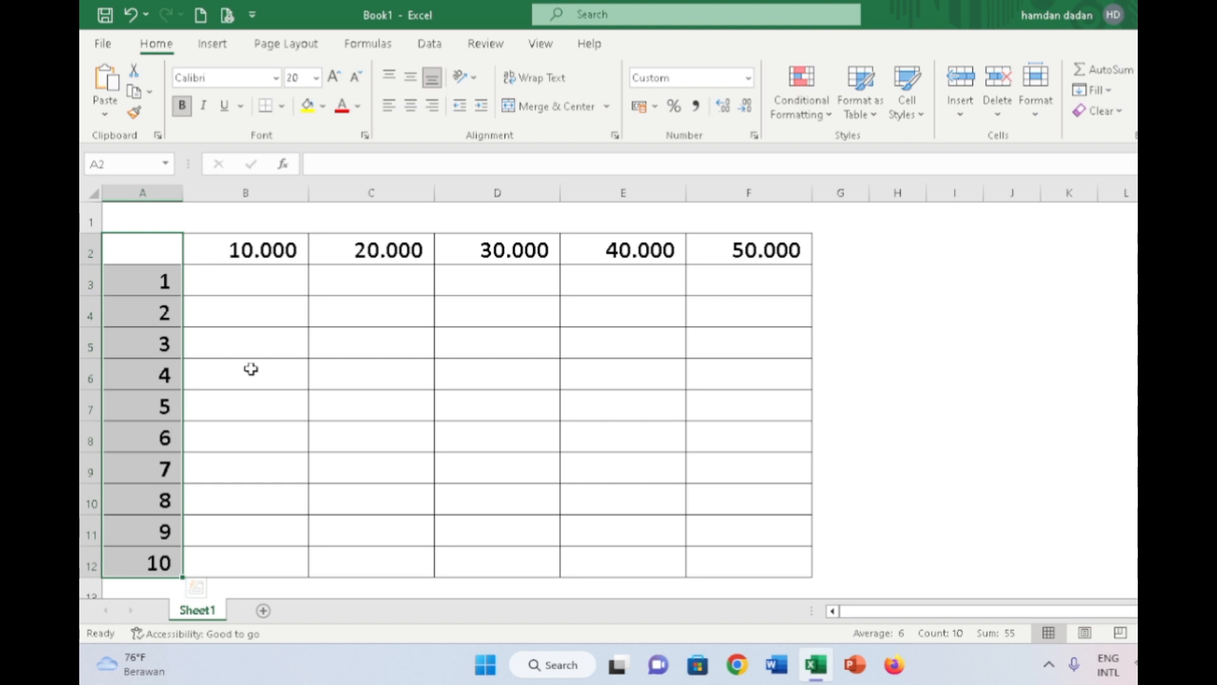
- Enter the formula =$A3*B$2 in cell B3, locking the column of A3 and the row of B2
click(260, 293)
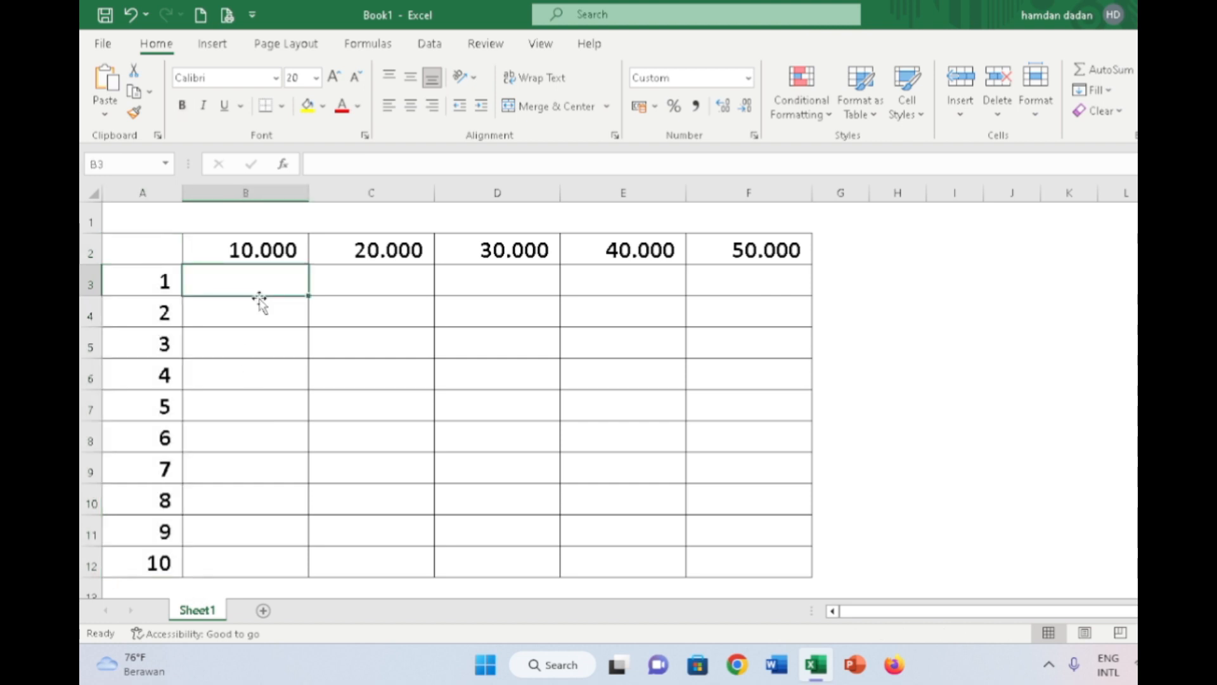
text(=)
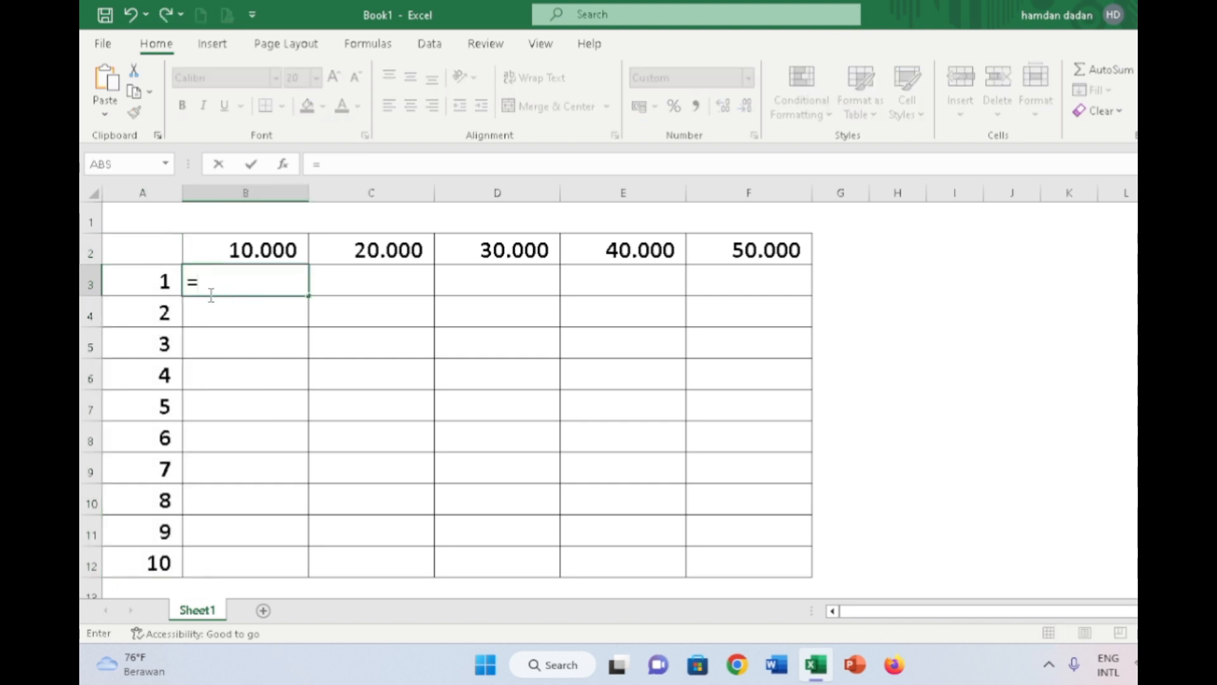
click(131, 269)
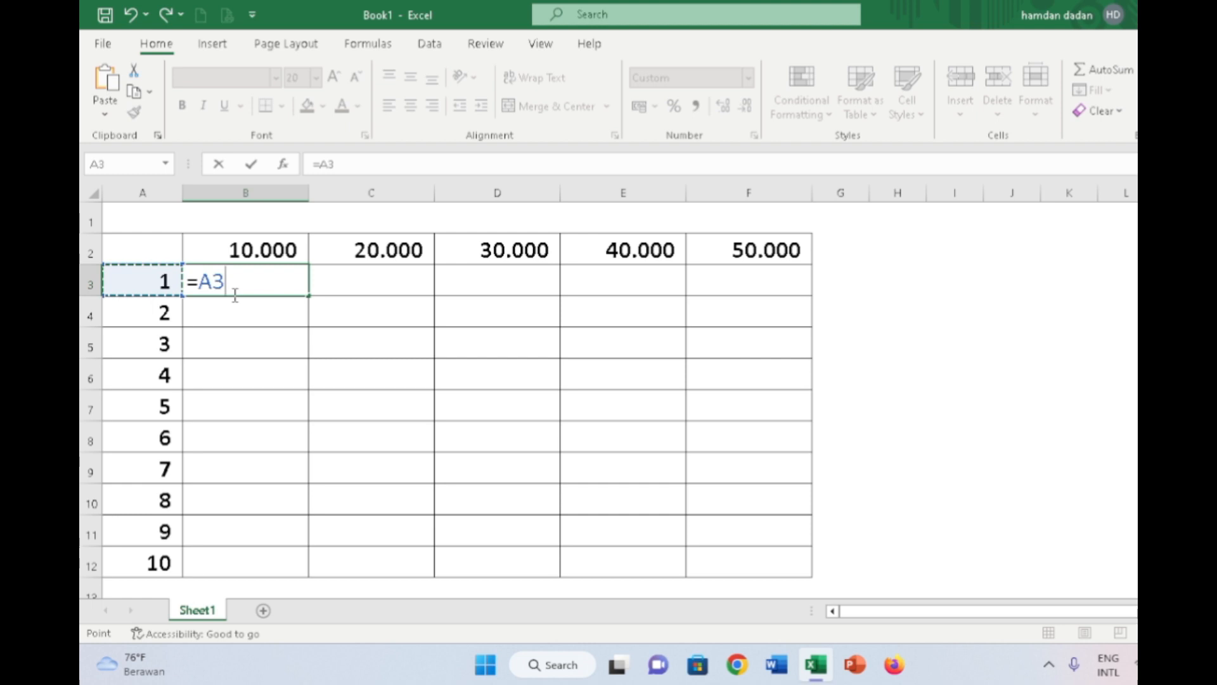
key(F4)
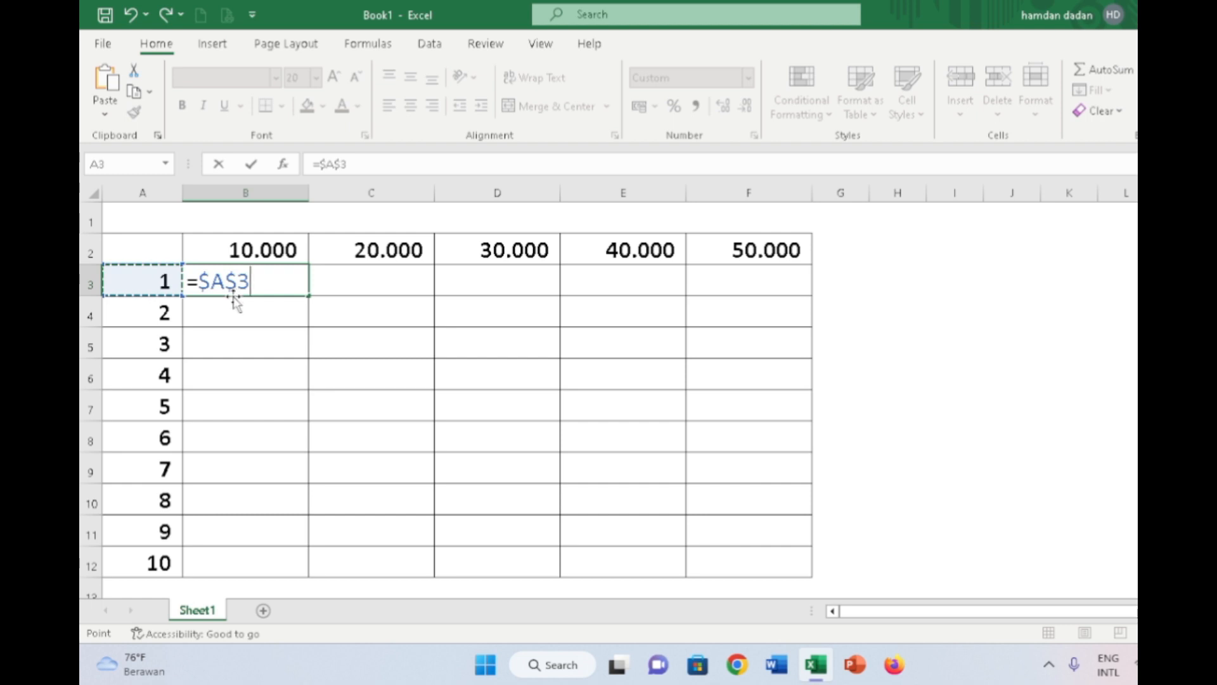
key(F4)
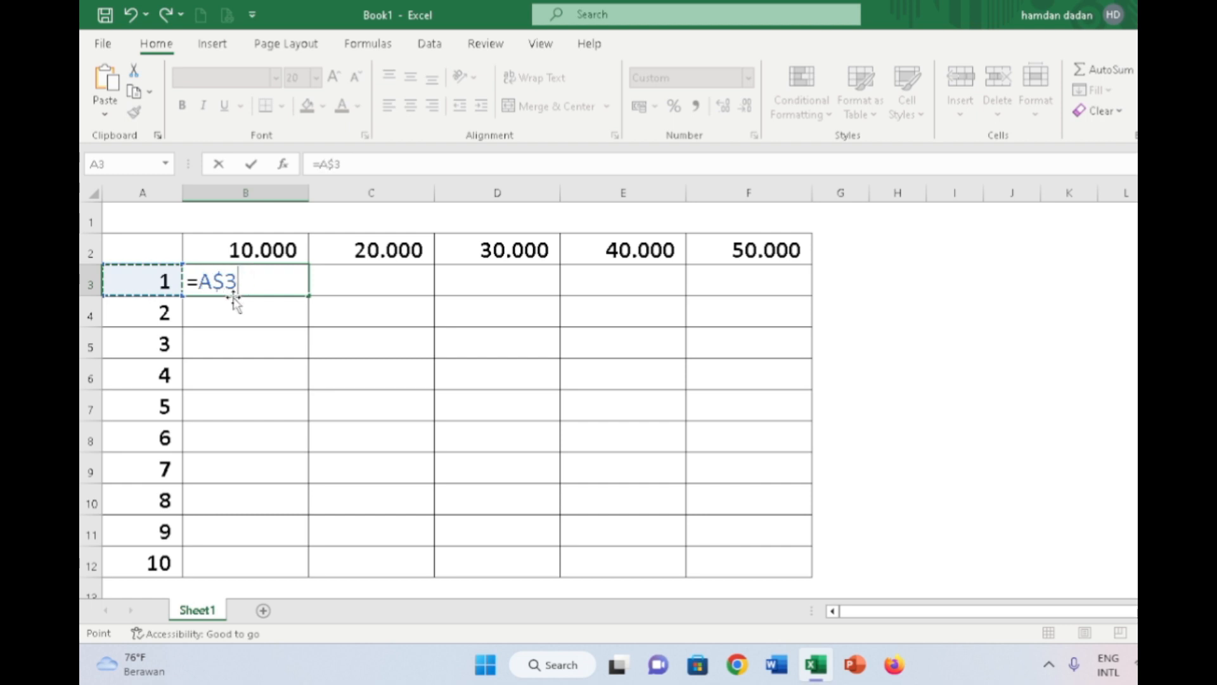
key(F4)
text(*)
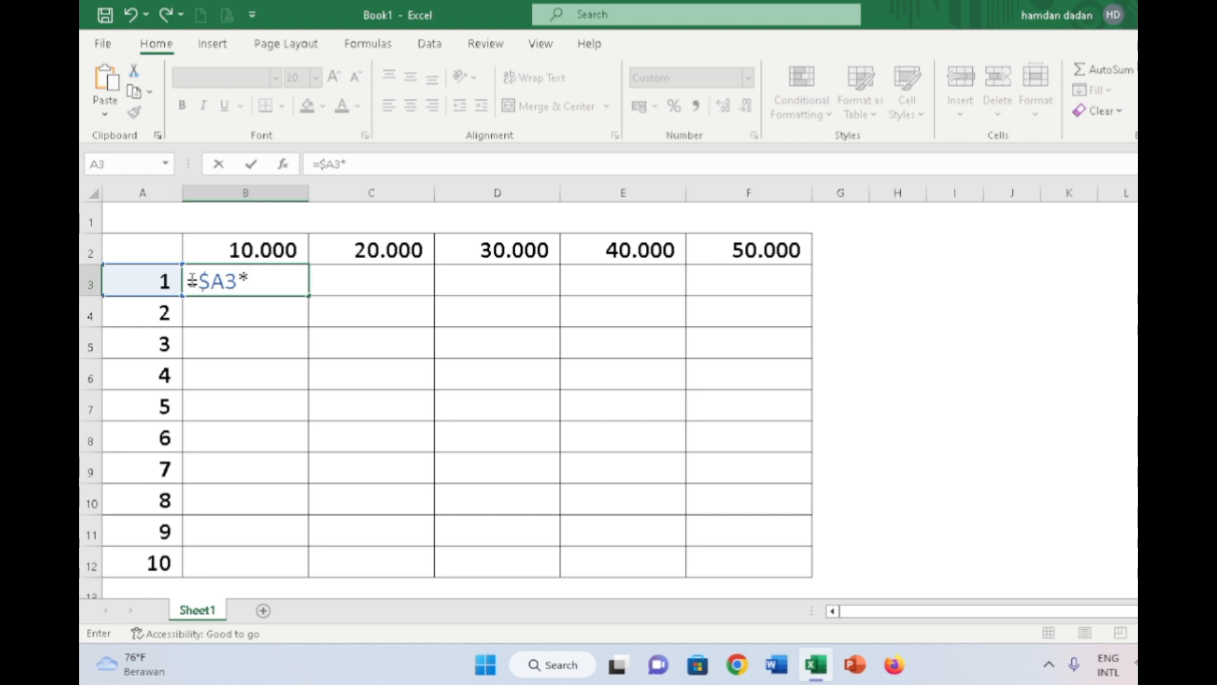
click(223, 247)
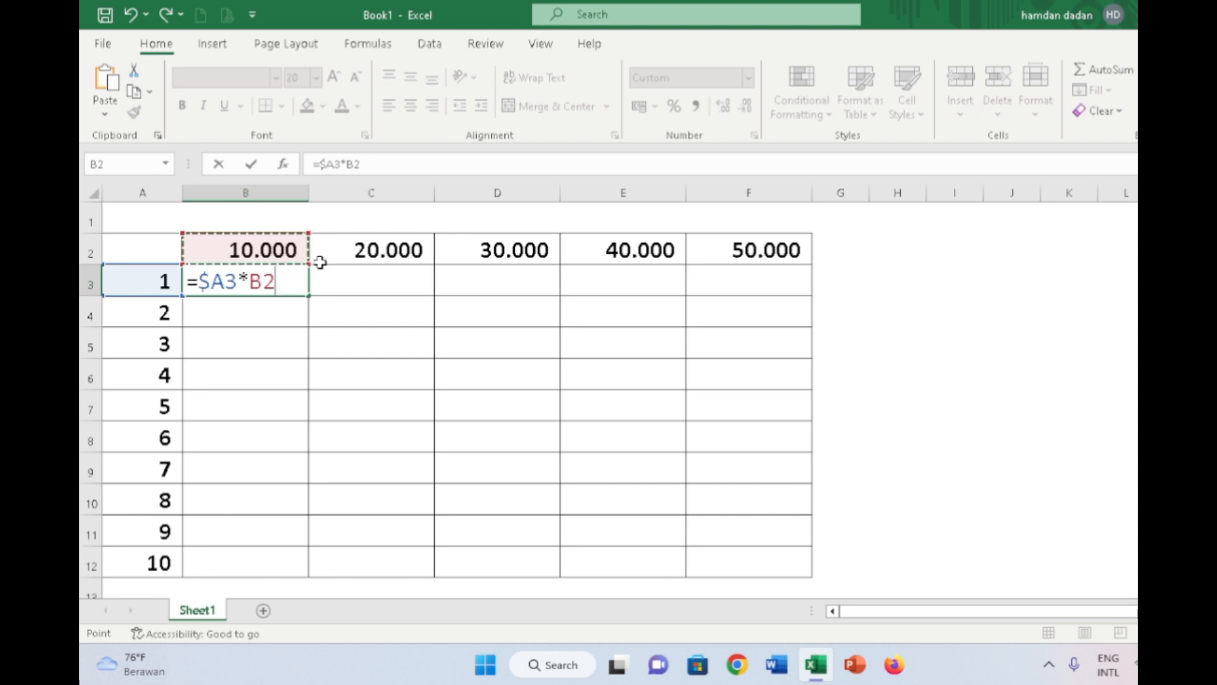
key(F4)
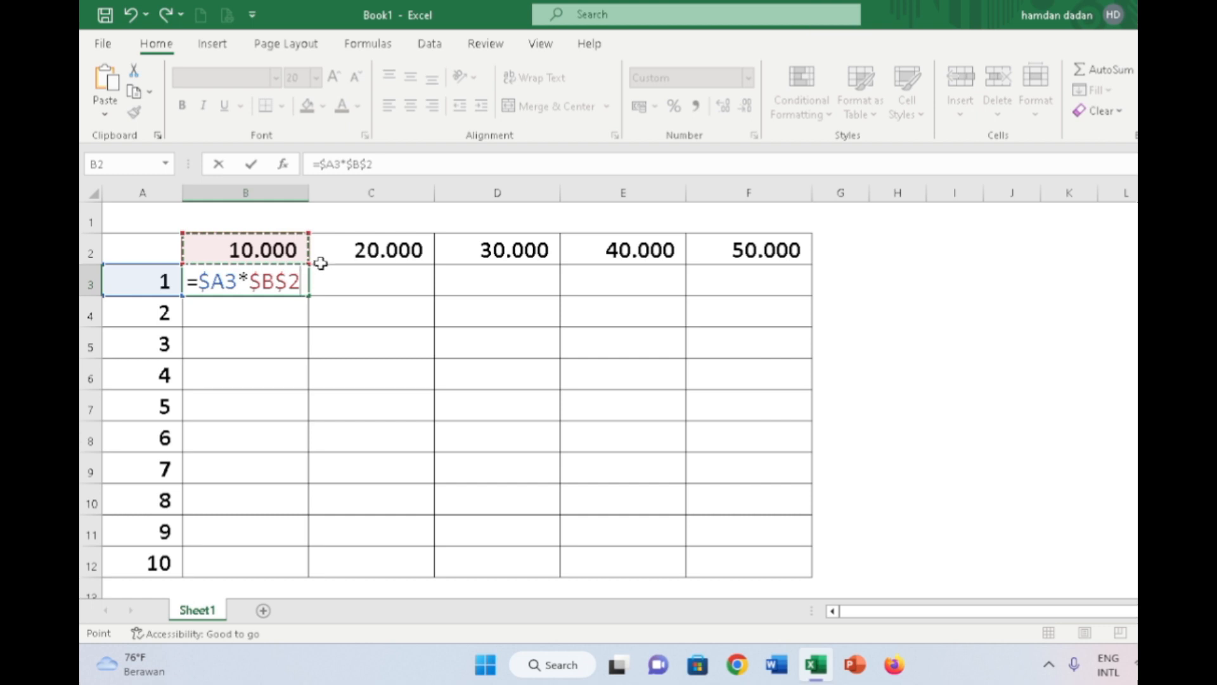
key(F4)
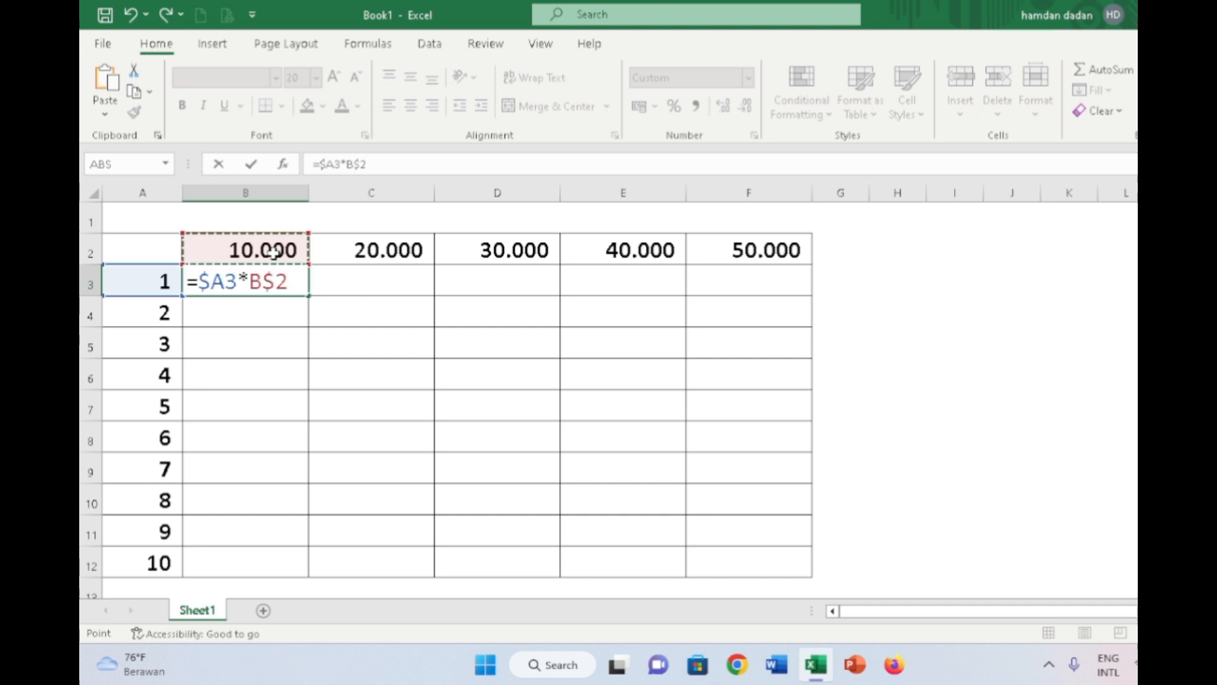
key(Return)
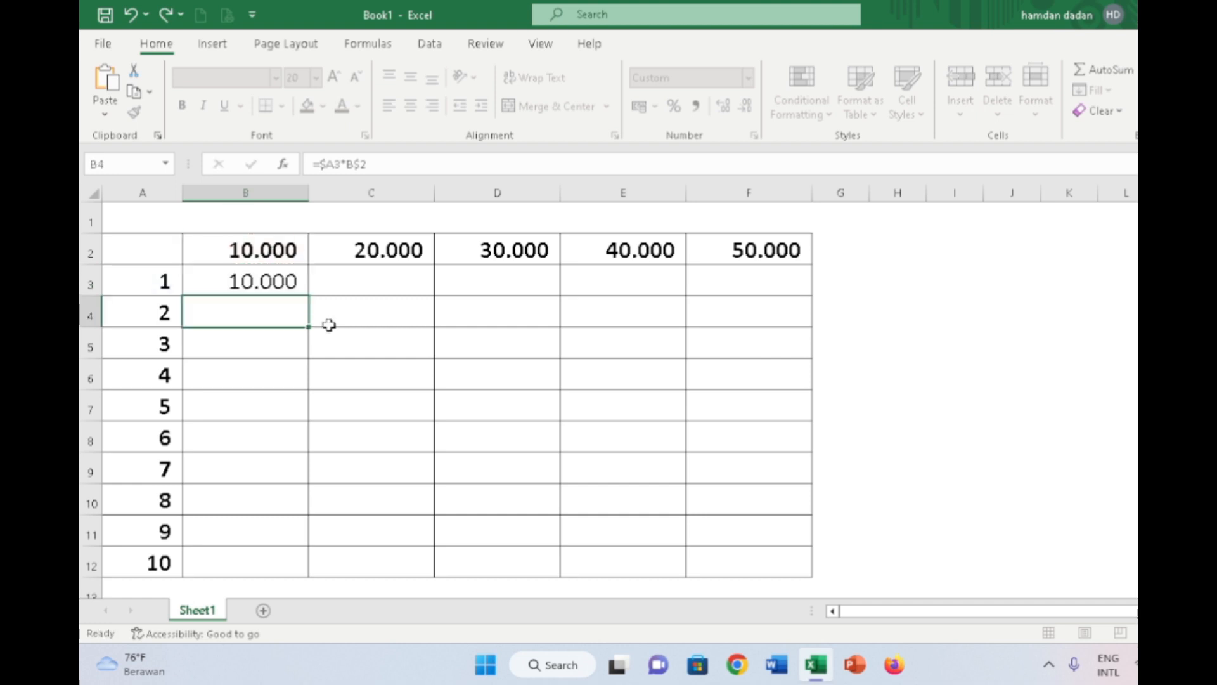
- Copy the formula in cell B3 and paste it across the table range B3:F12
click(265, 281)
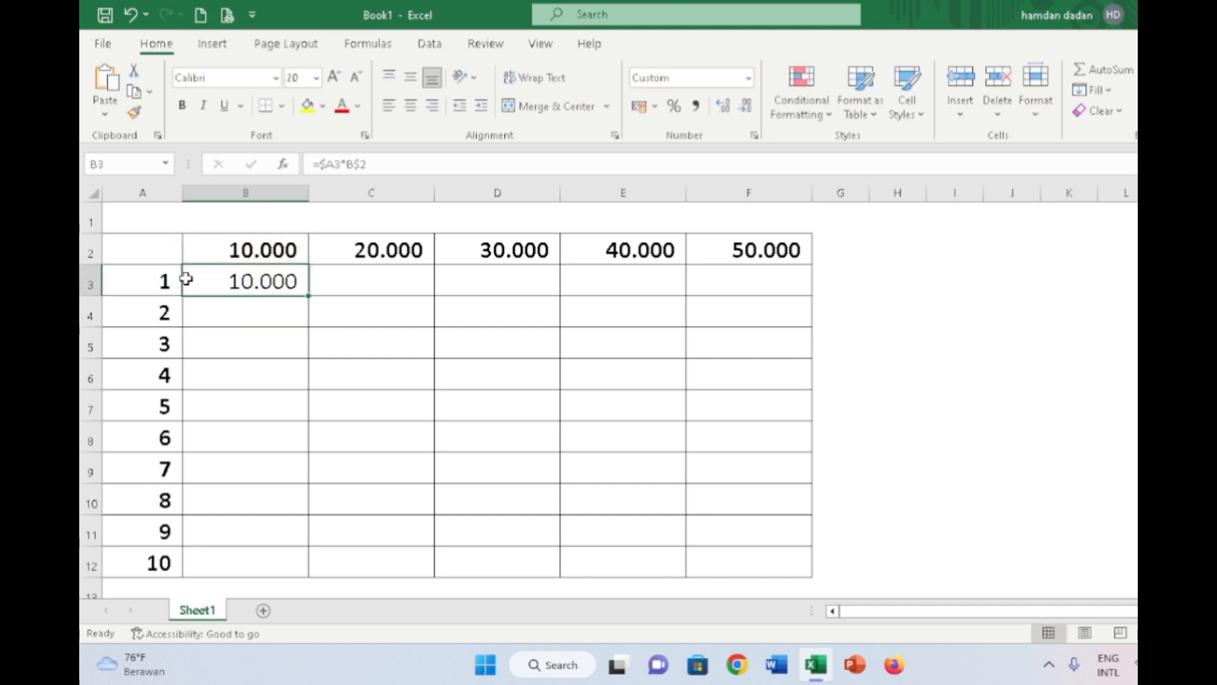
right_click(218, 284)
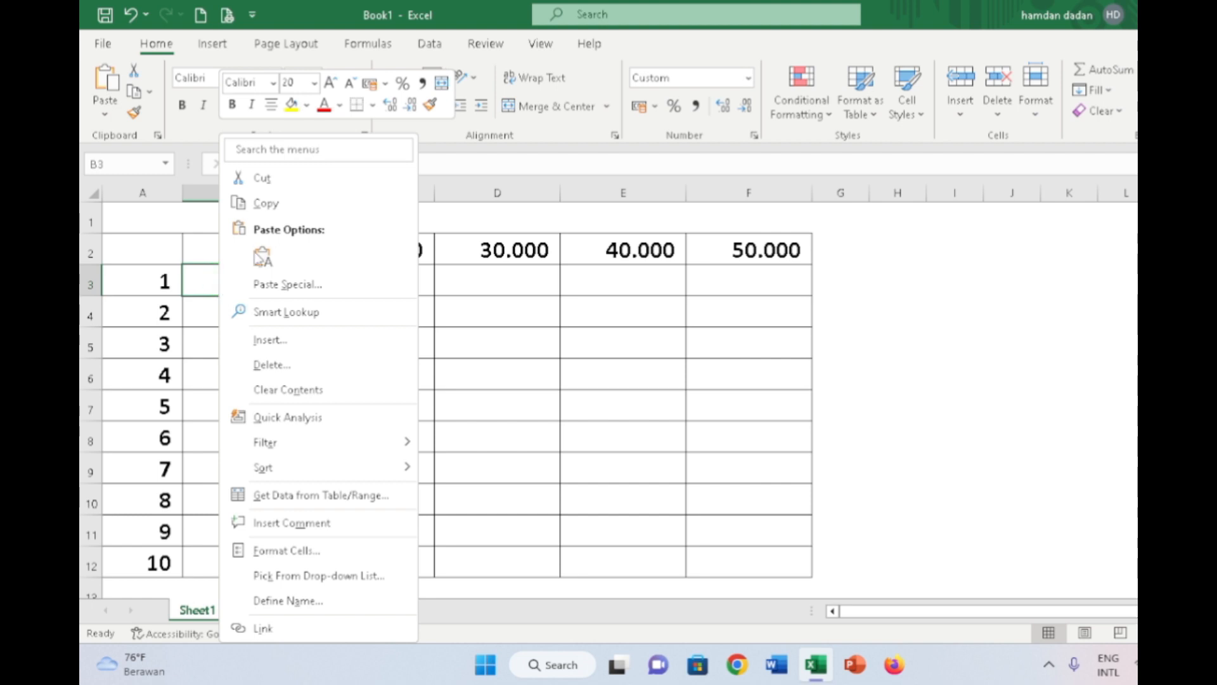
click(265, 203)
drag(274, 281, 747, 555)
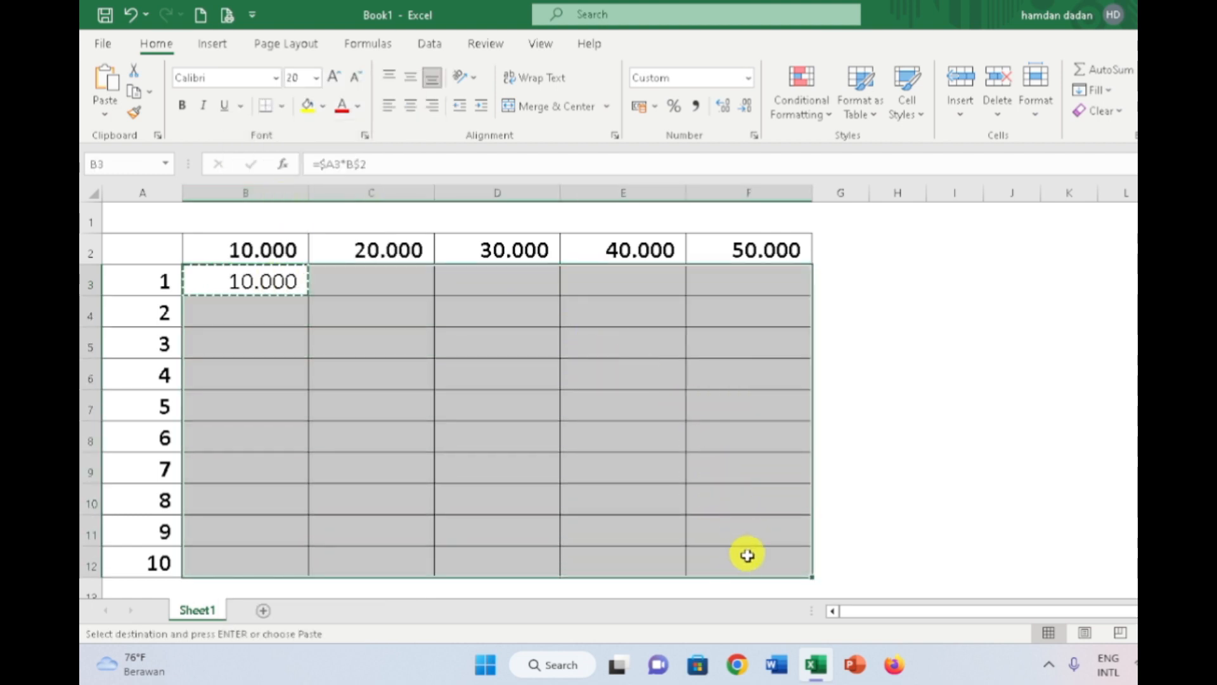
right_click(726, 529)
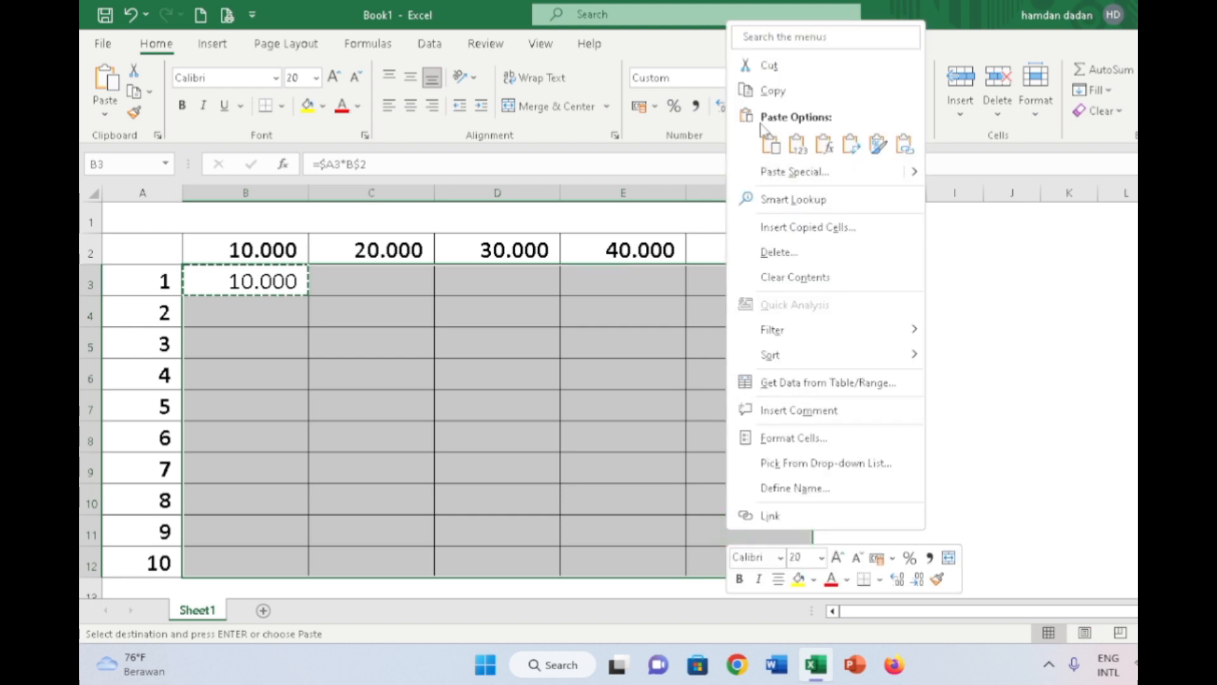
click(770, 144)
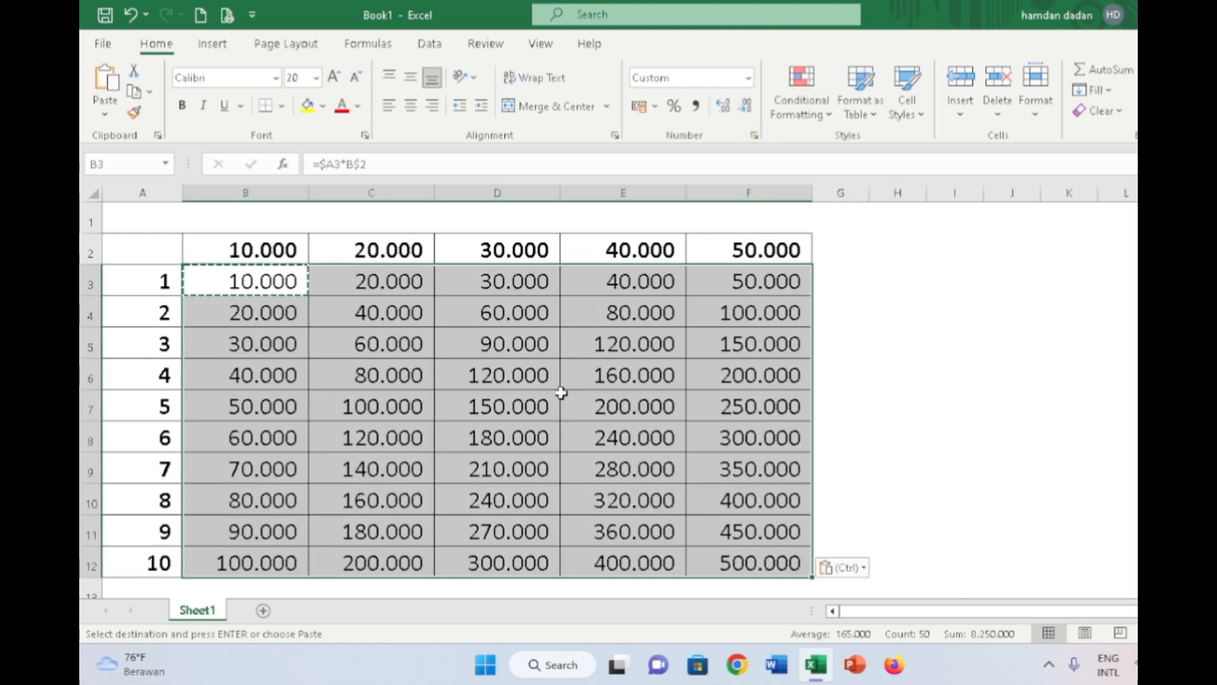
- Examine the pasted formulas and their locked references in cells E6, C5, E8, B3 and F12
click(595, 364)
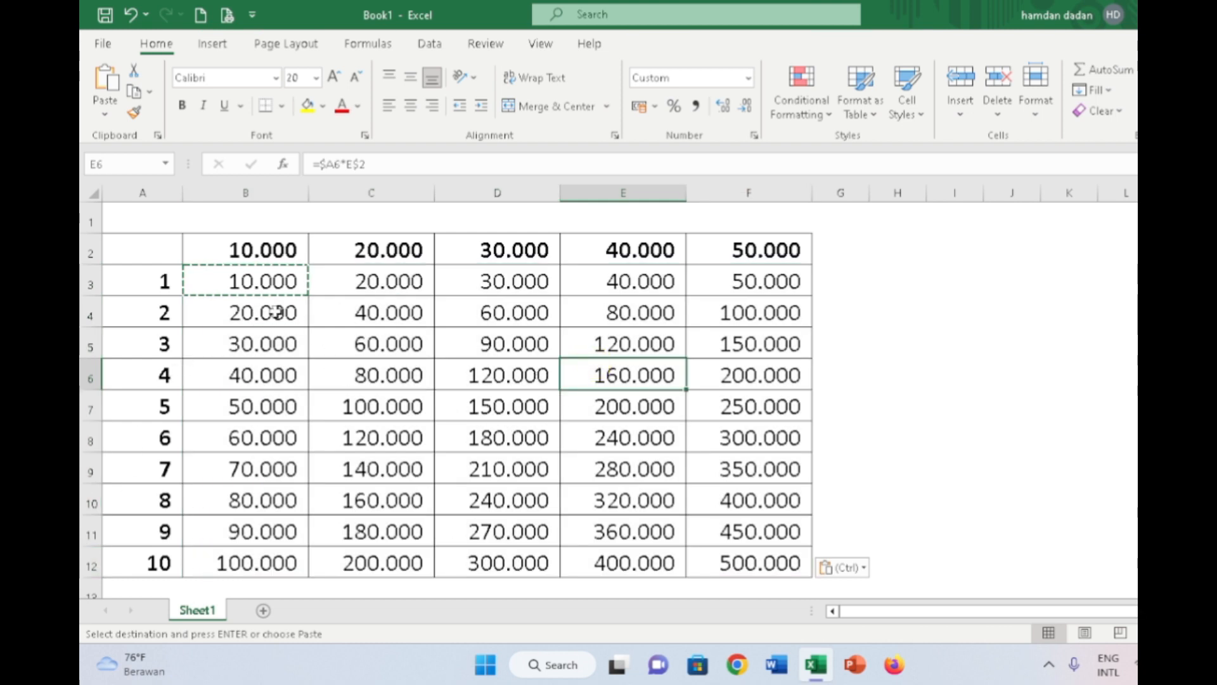
key(ctrl)
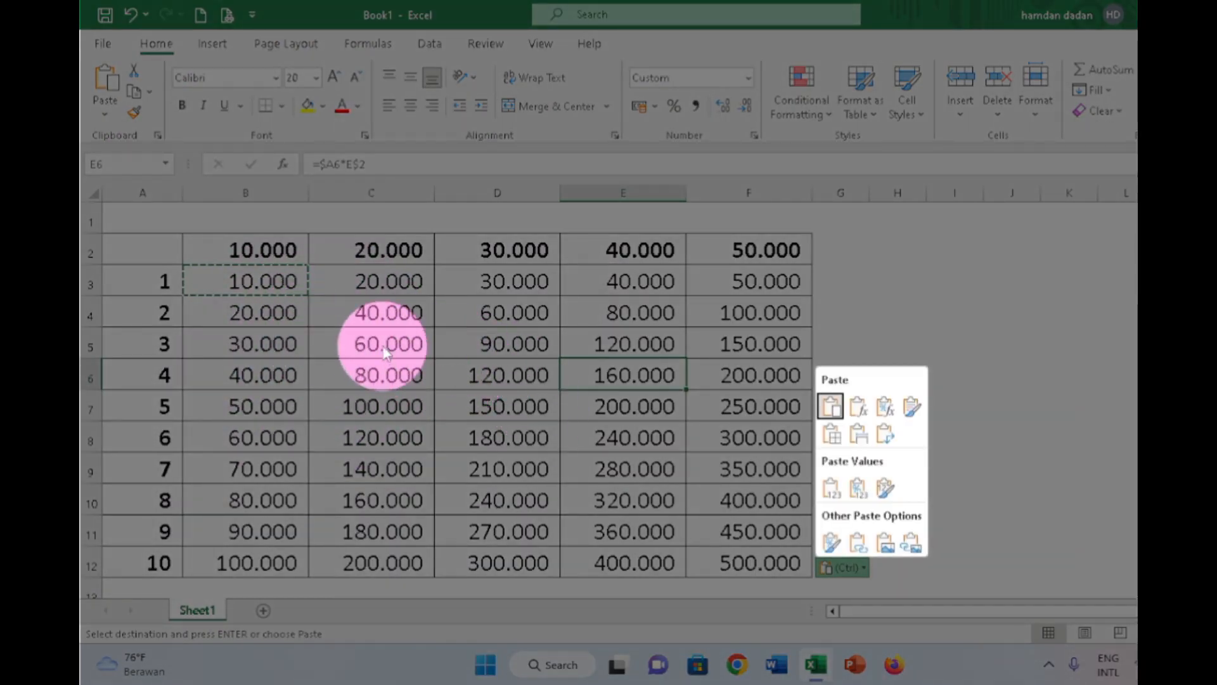
key(ctrl)
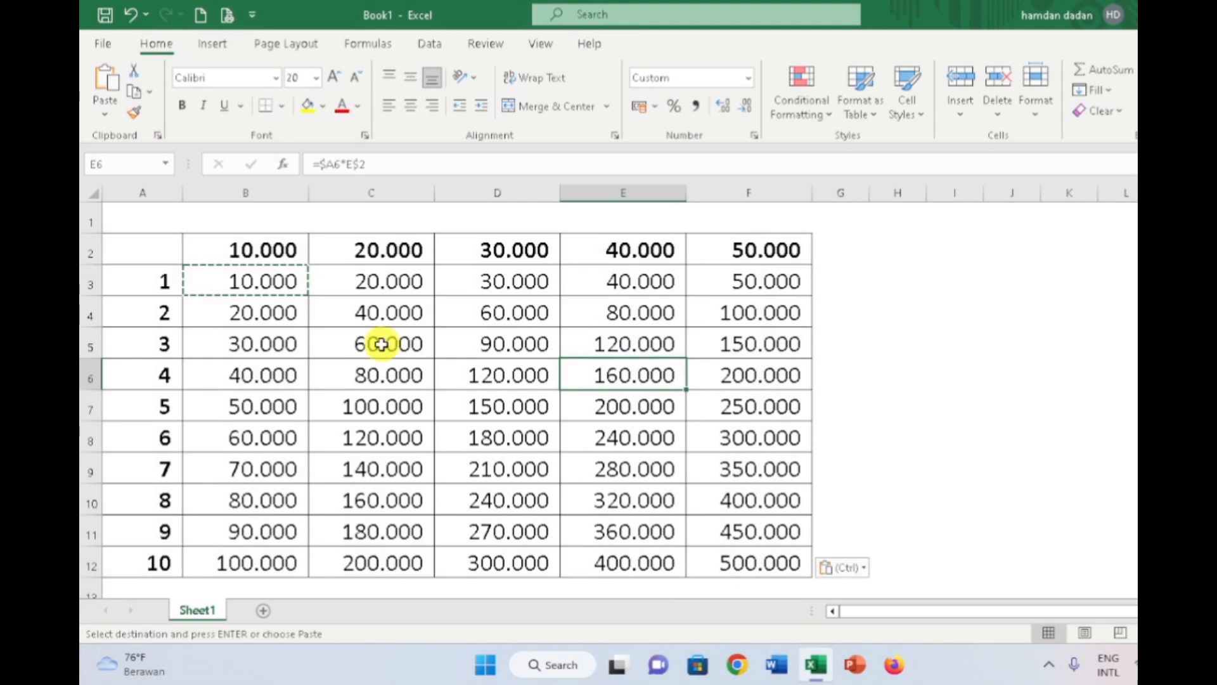
double_click(394, 340)
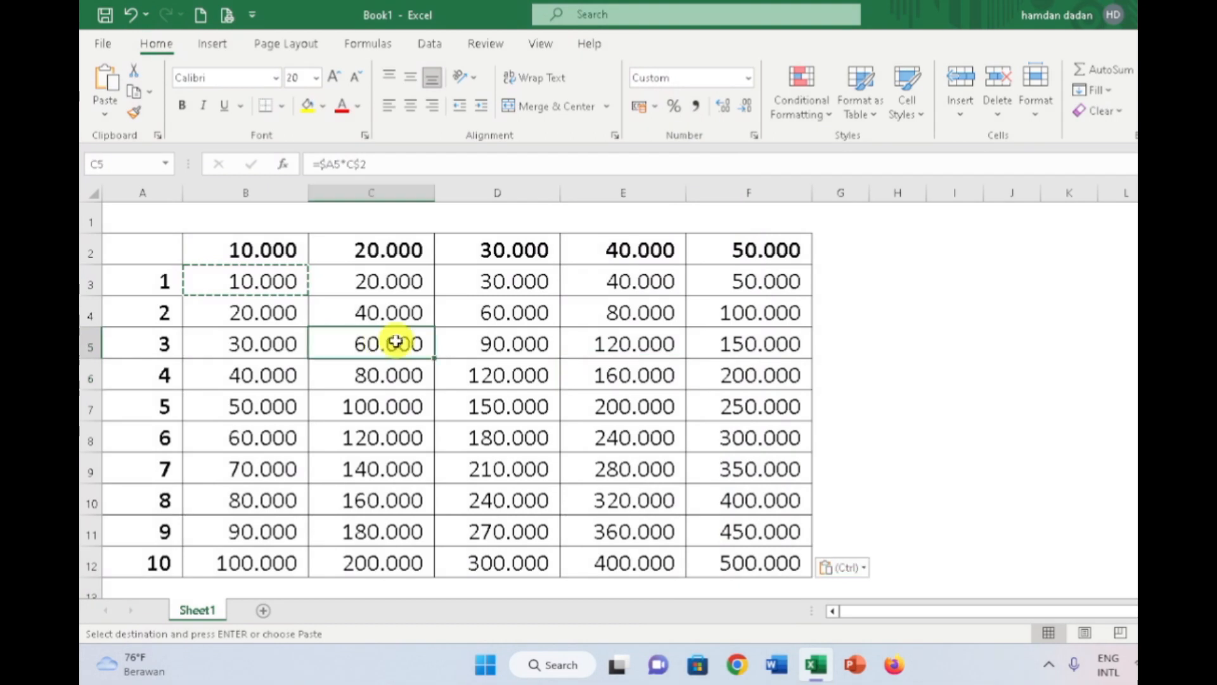
click(426, 339)
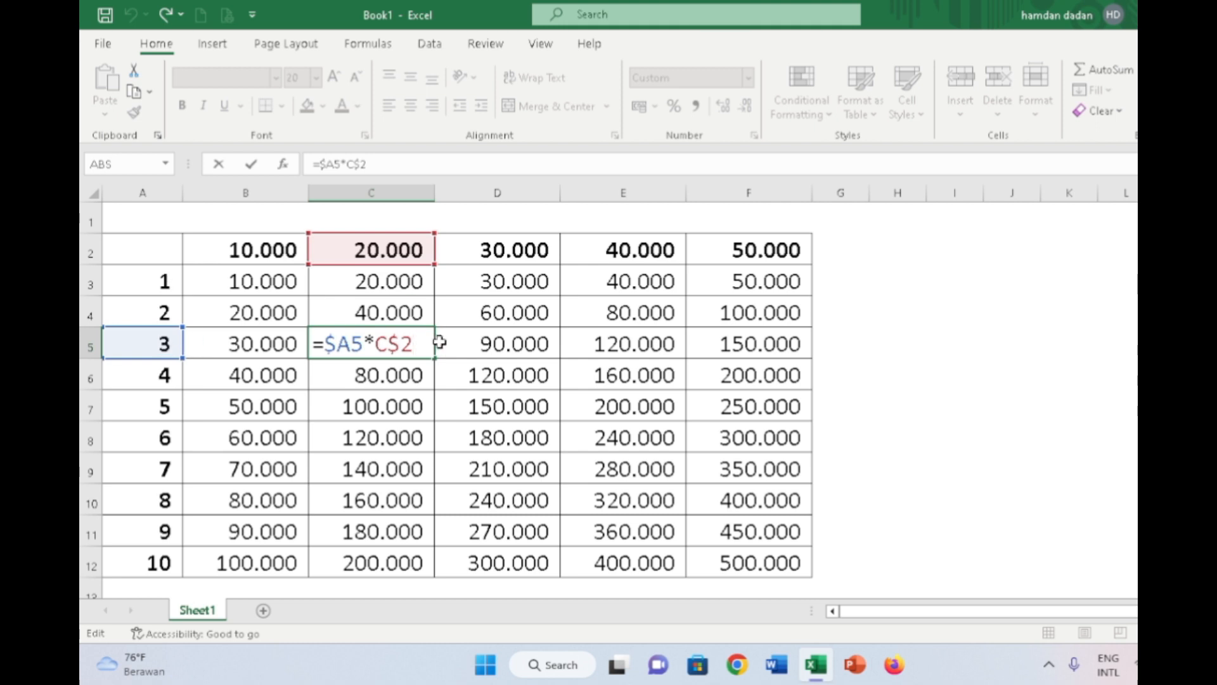
key(ctrl+Return)
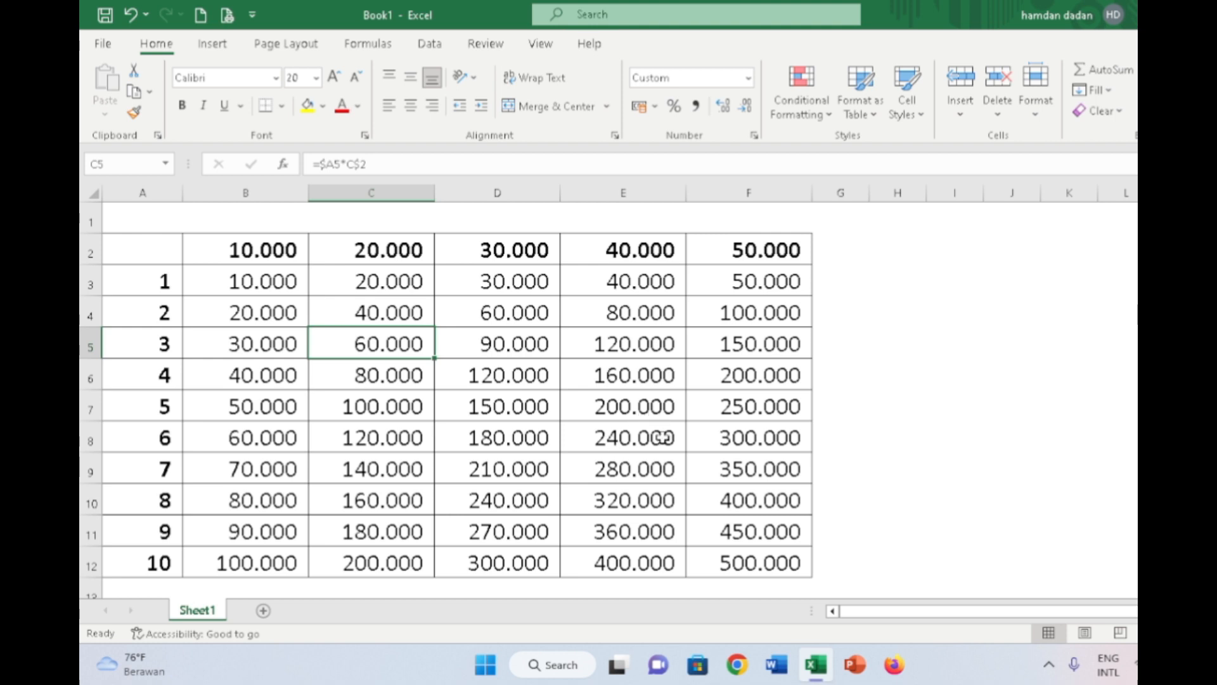
click(663, 438)
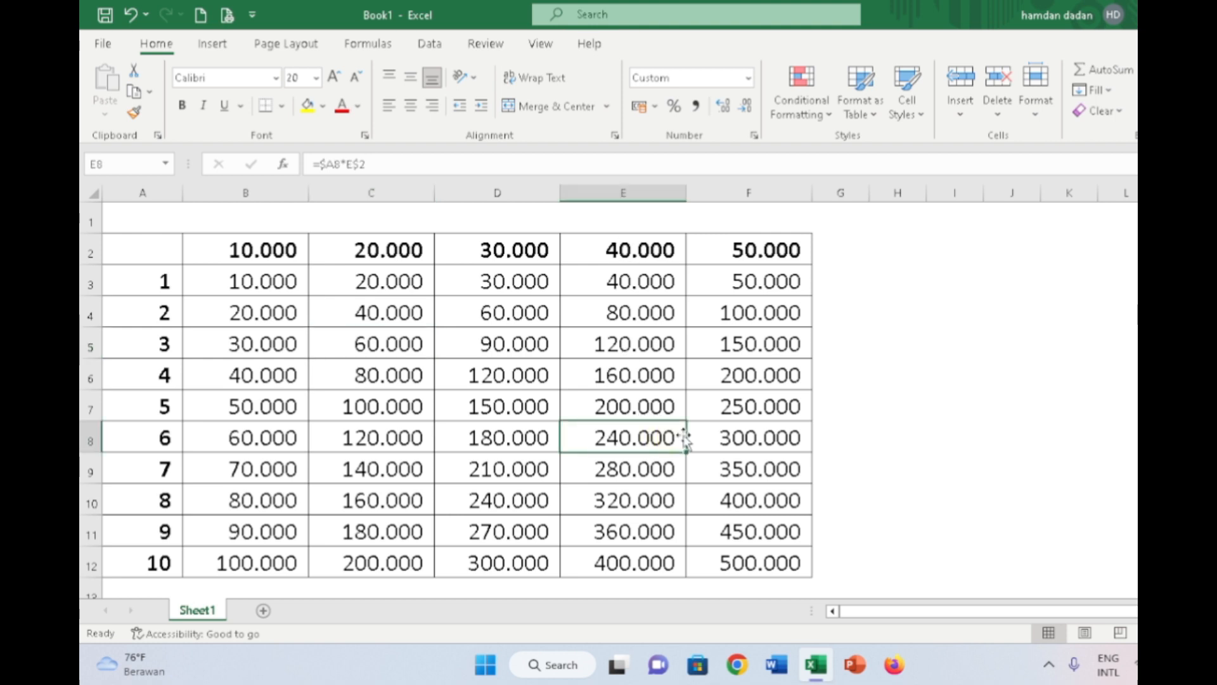
double_click(681, 435)
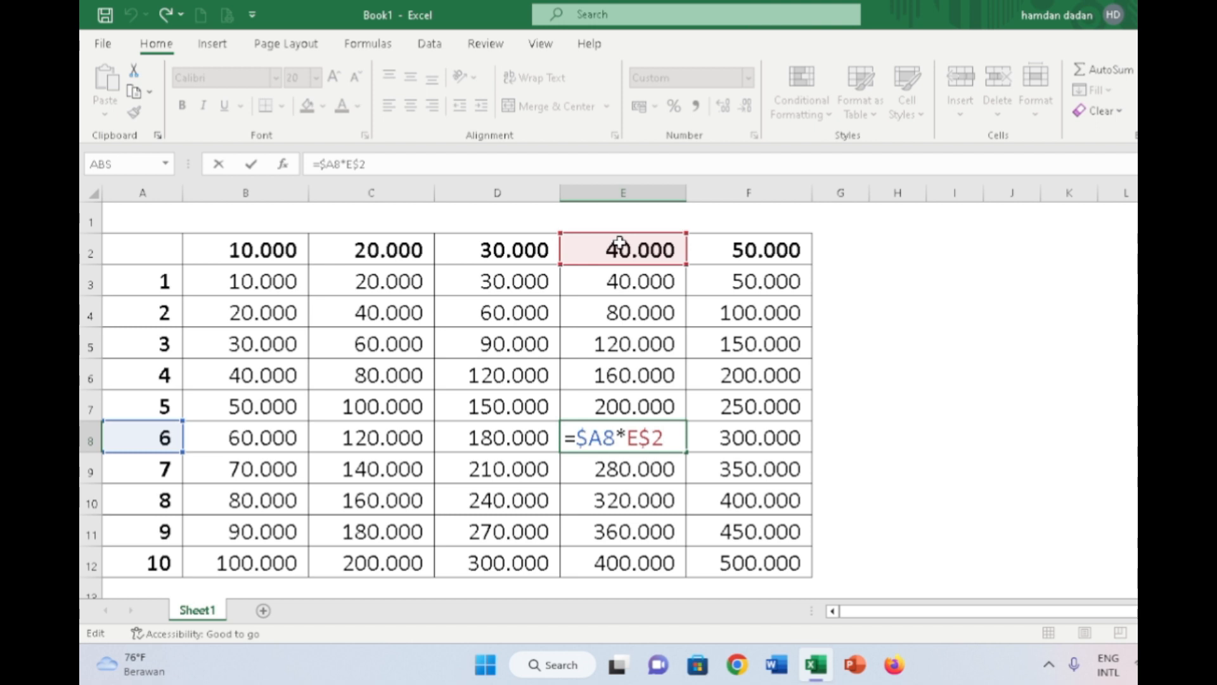
key(ctrl+Return)
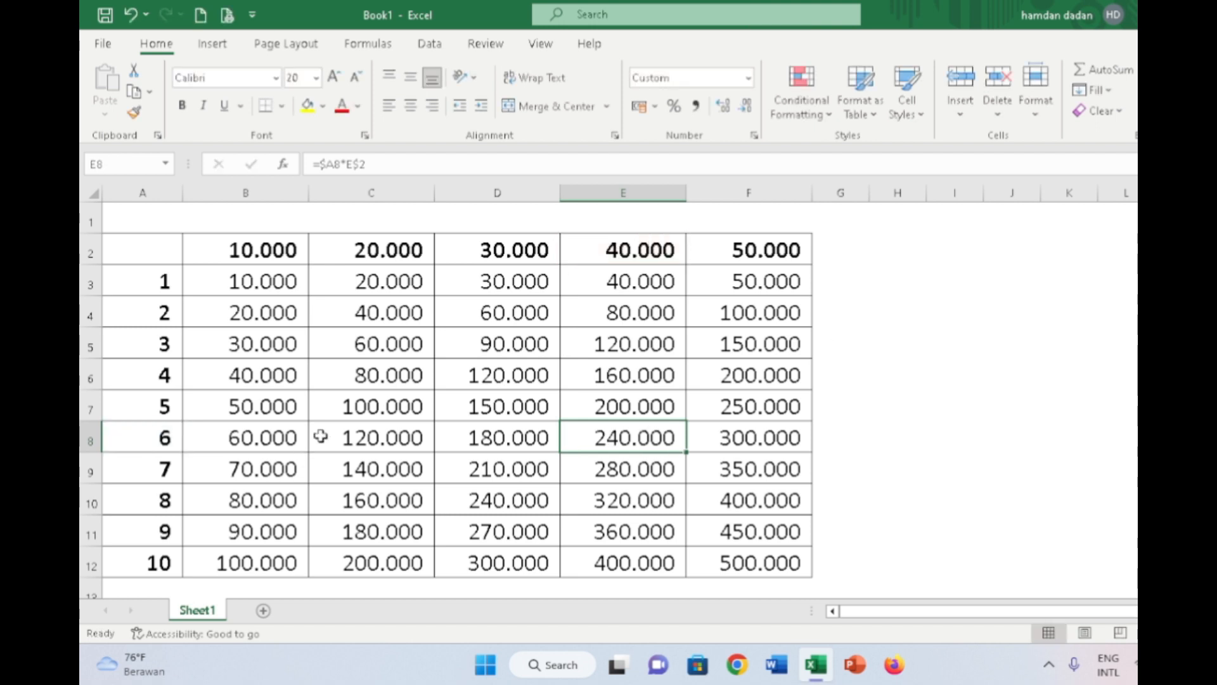
click(222, 282)
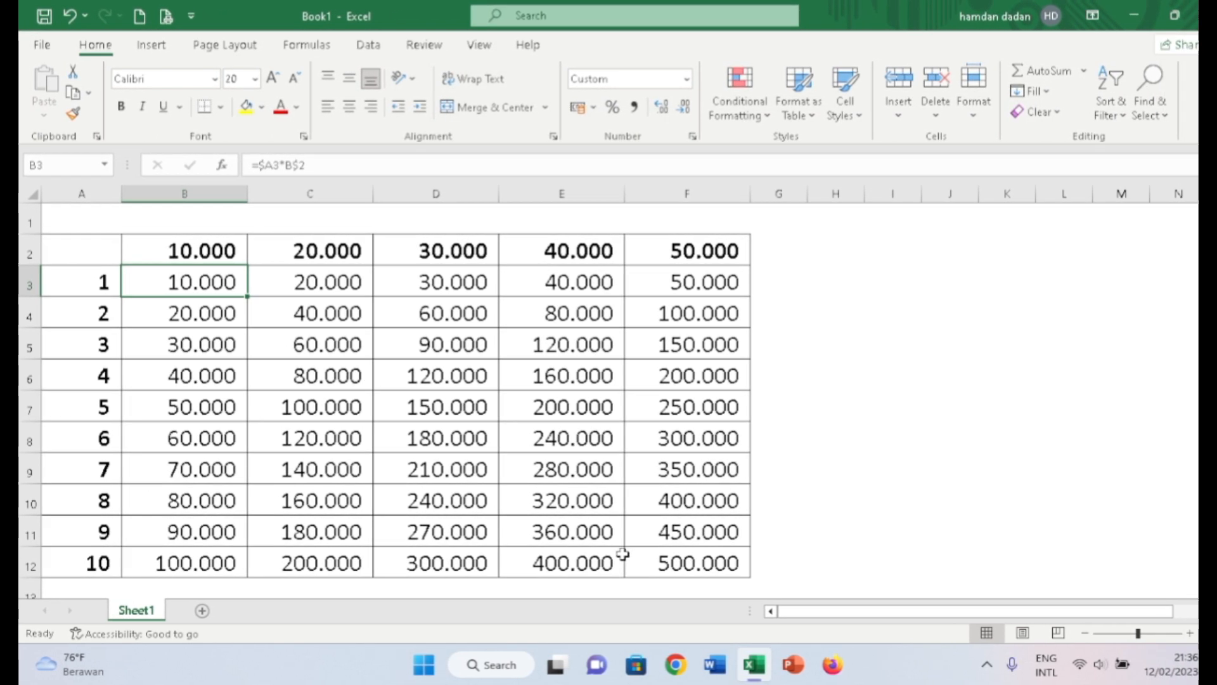
click(635, 550)
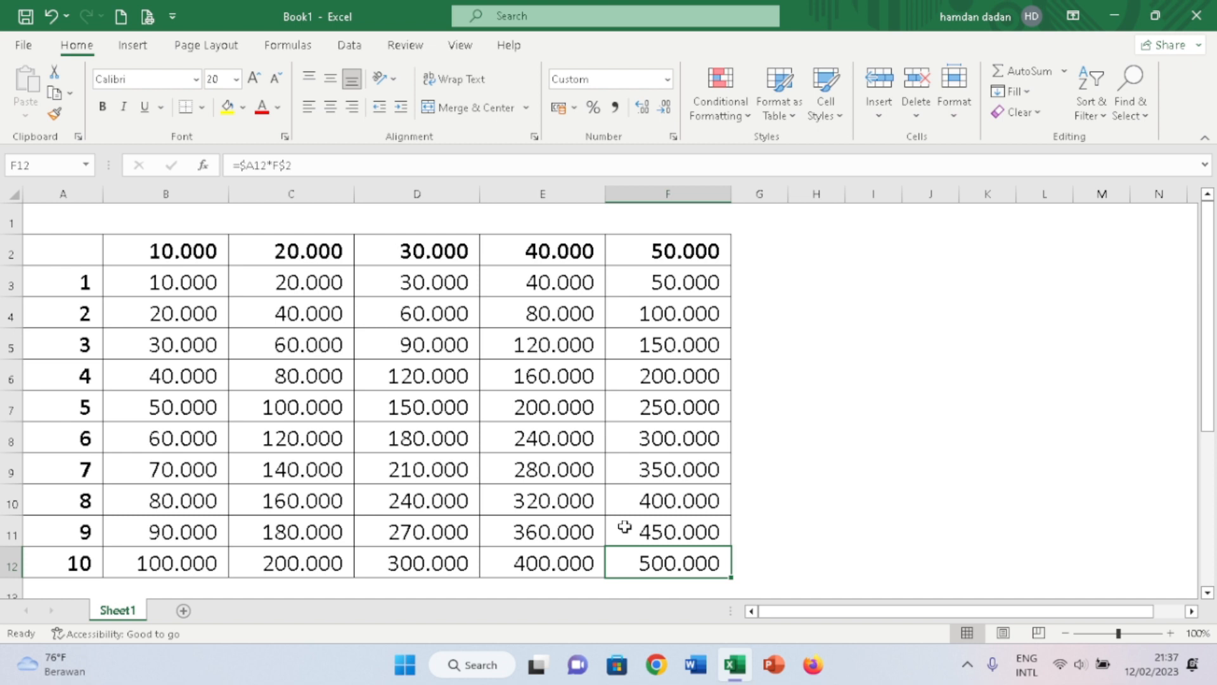